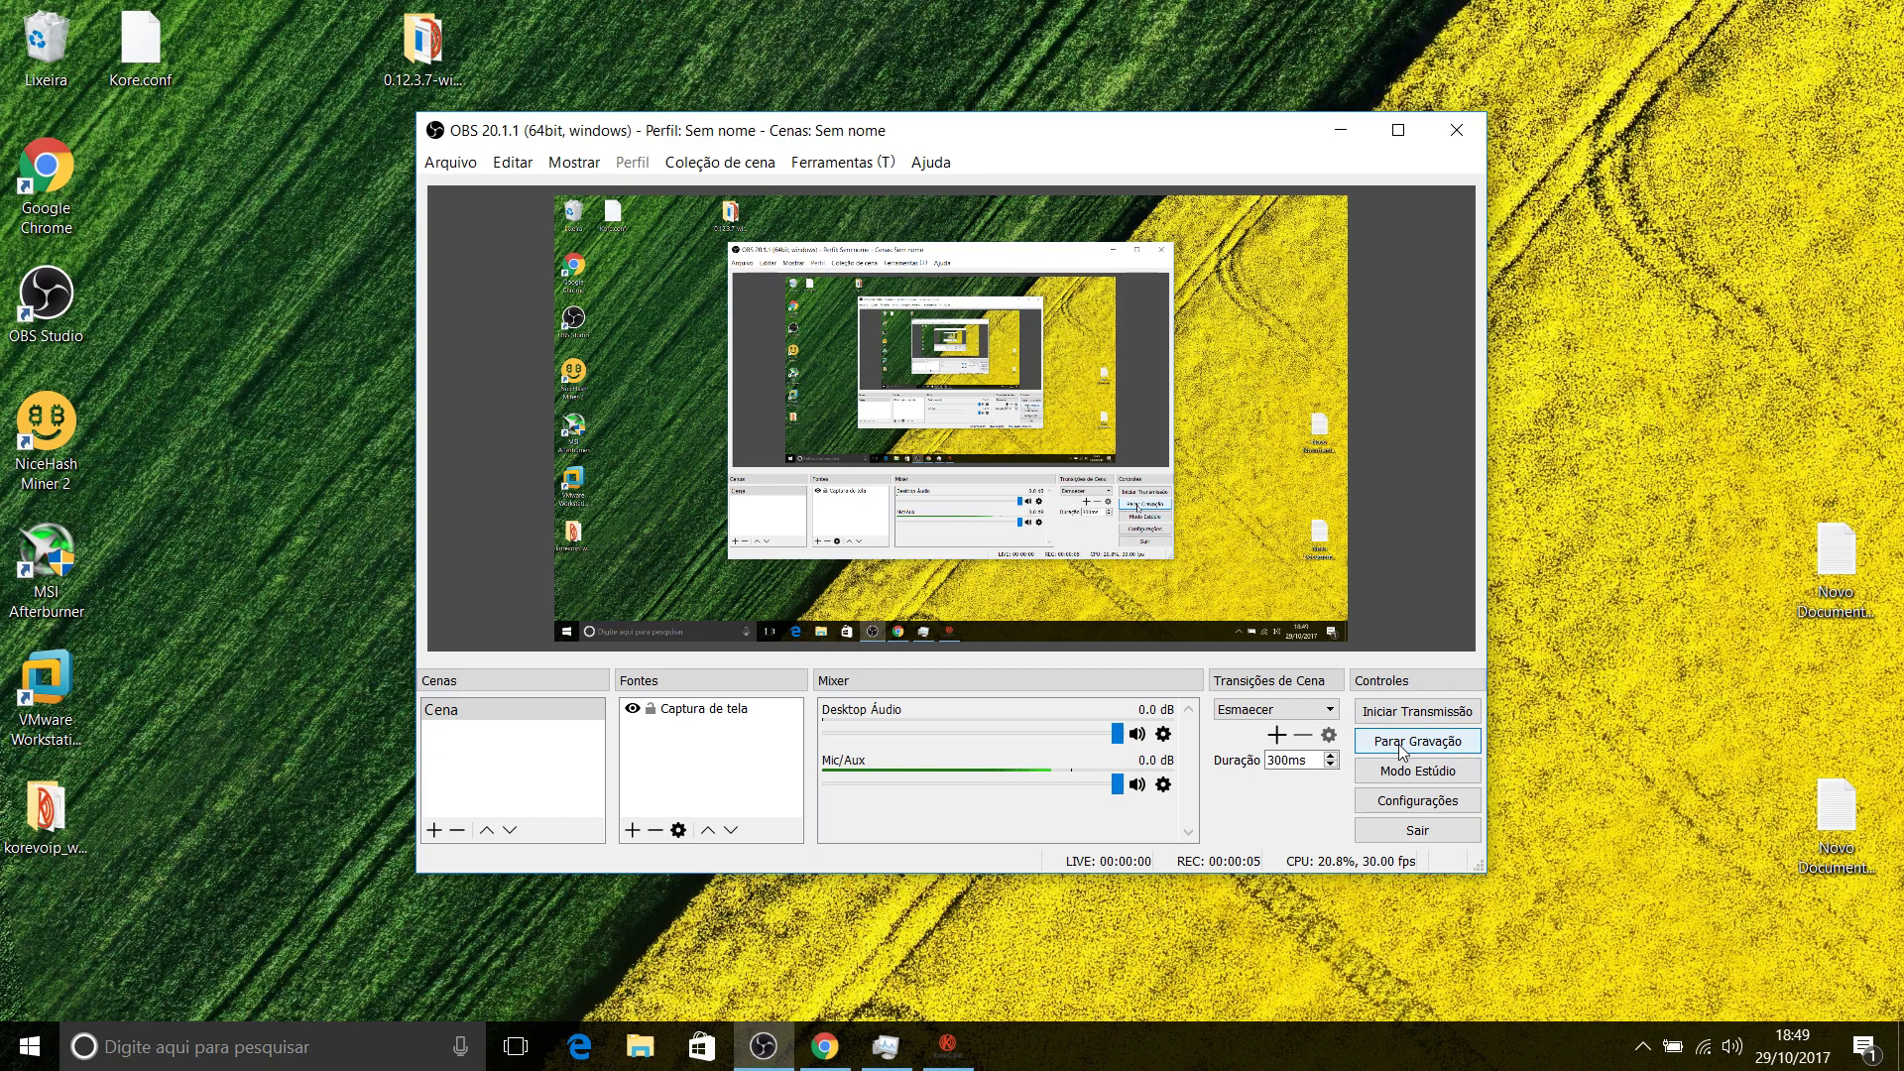
Step: Bring the syncing KoreCoin wallet window to the front from the taskbar
{"action": "left_click", "coordinate": [946, 1051]}
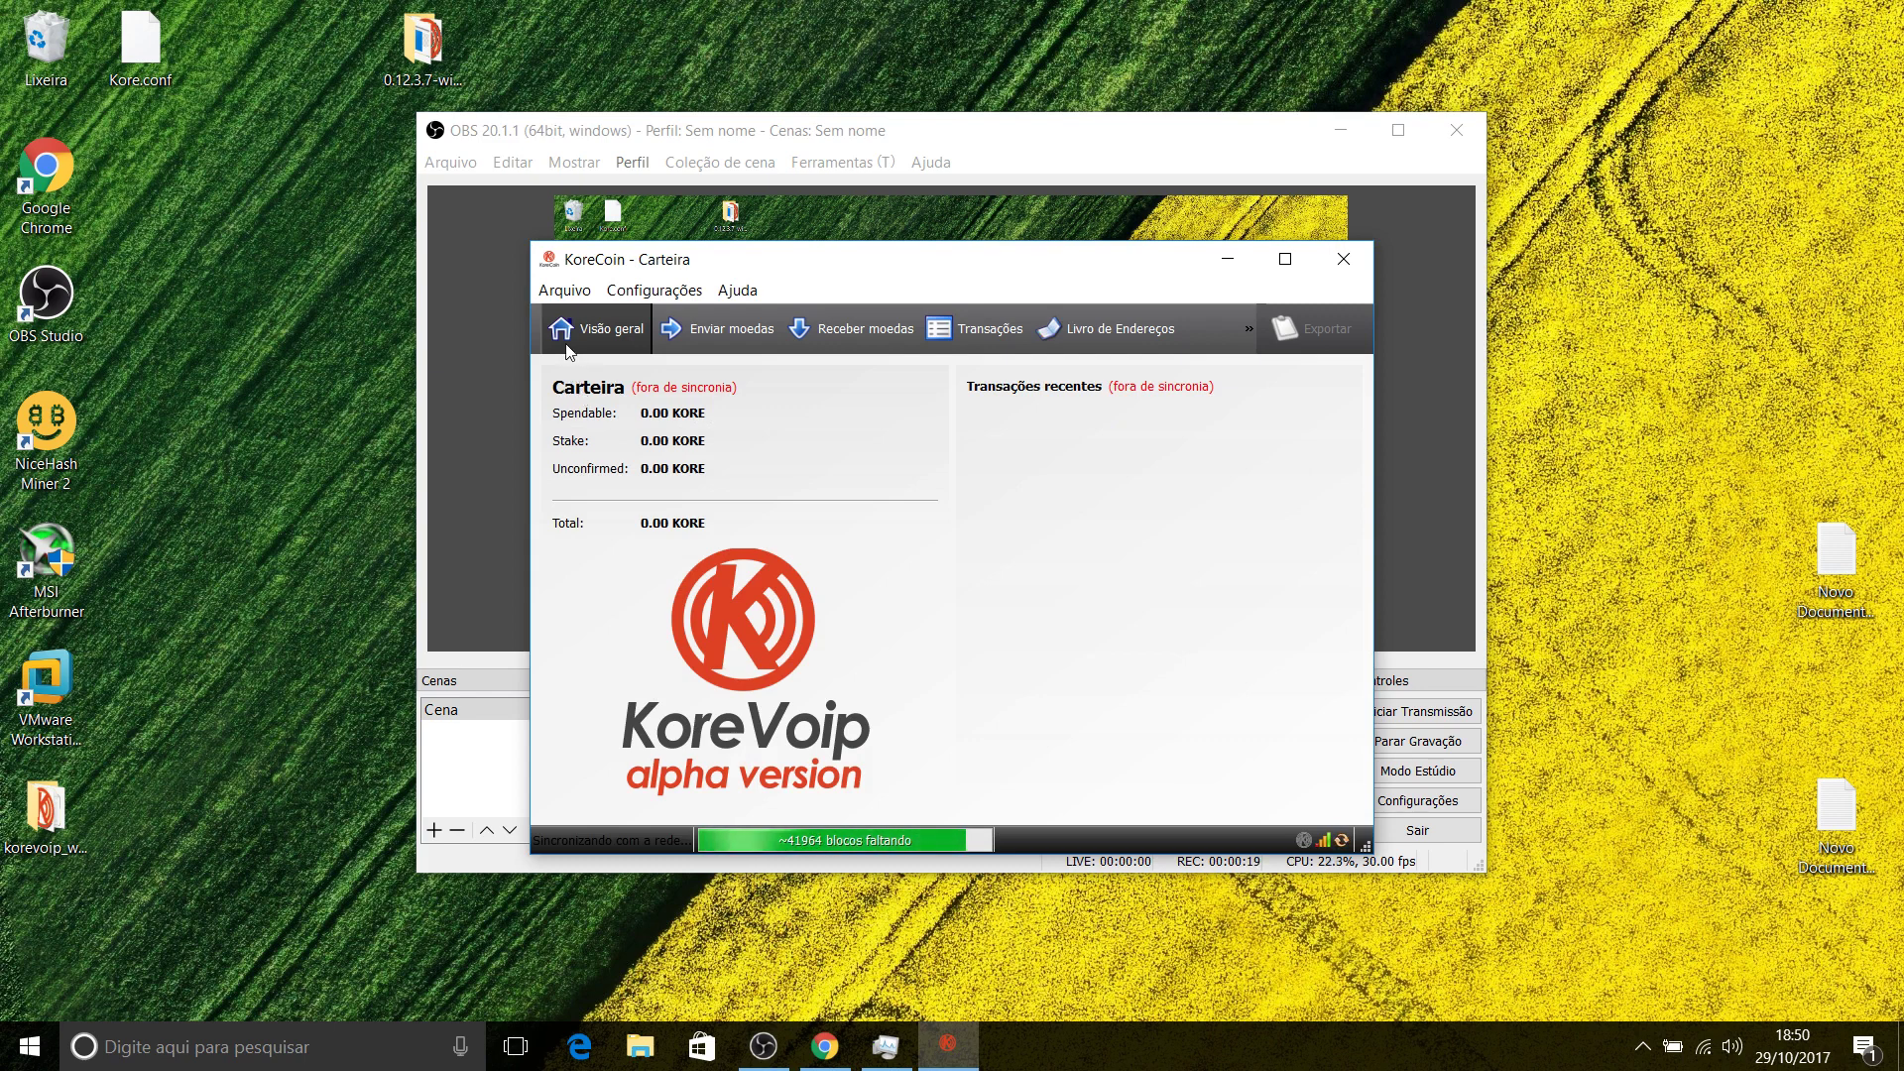
Step: Use Arquivo > Backup Carteira to save wallet.dat in Documents, overwriting the old copy
{"action": "left_click", "coordinate": [558, 290]}
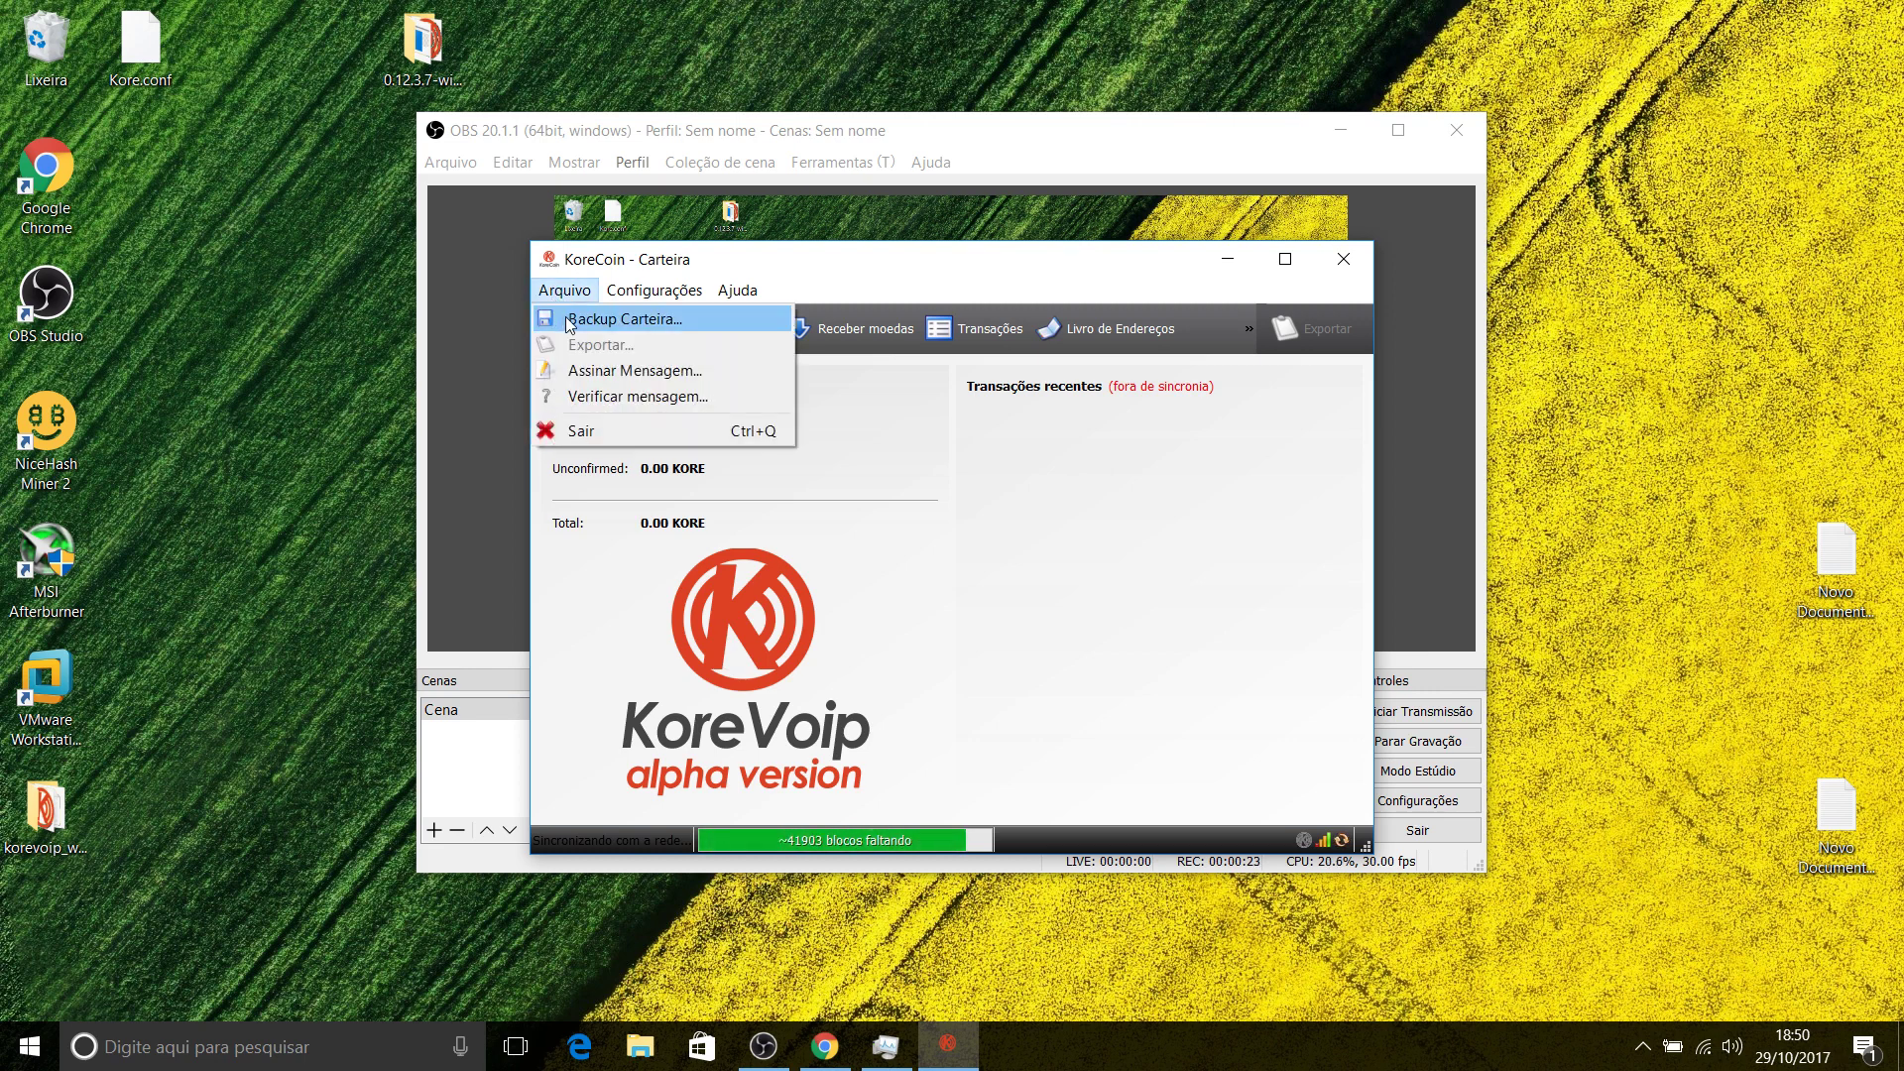
{"action": "left_click", "coordinate": [568, 322]}
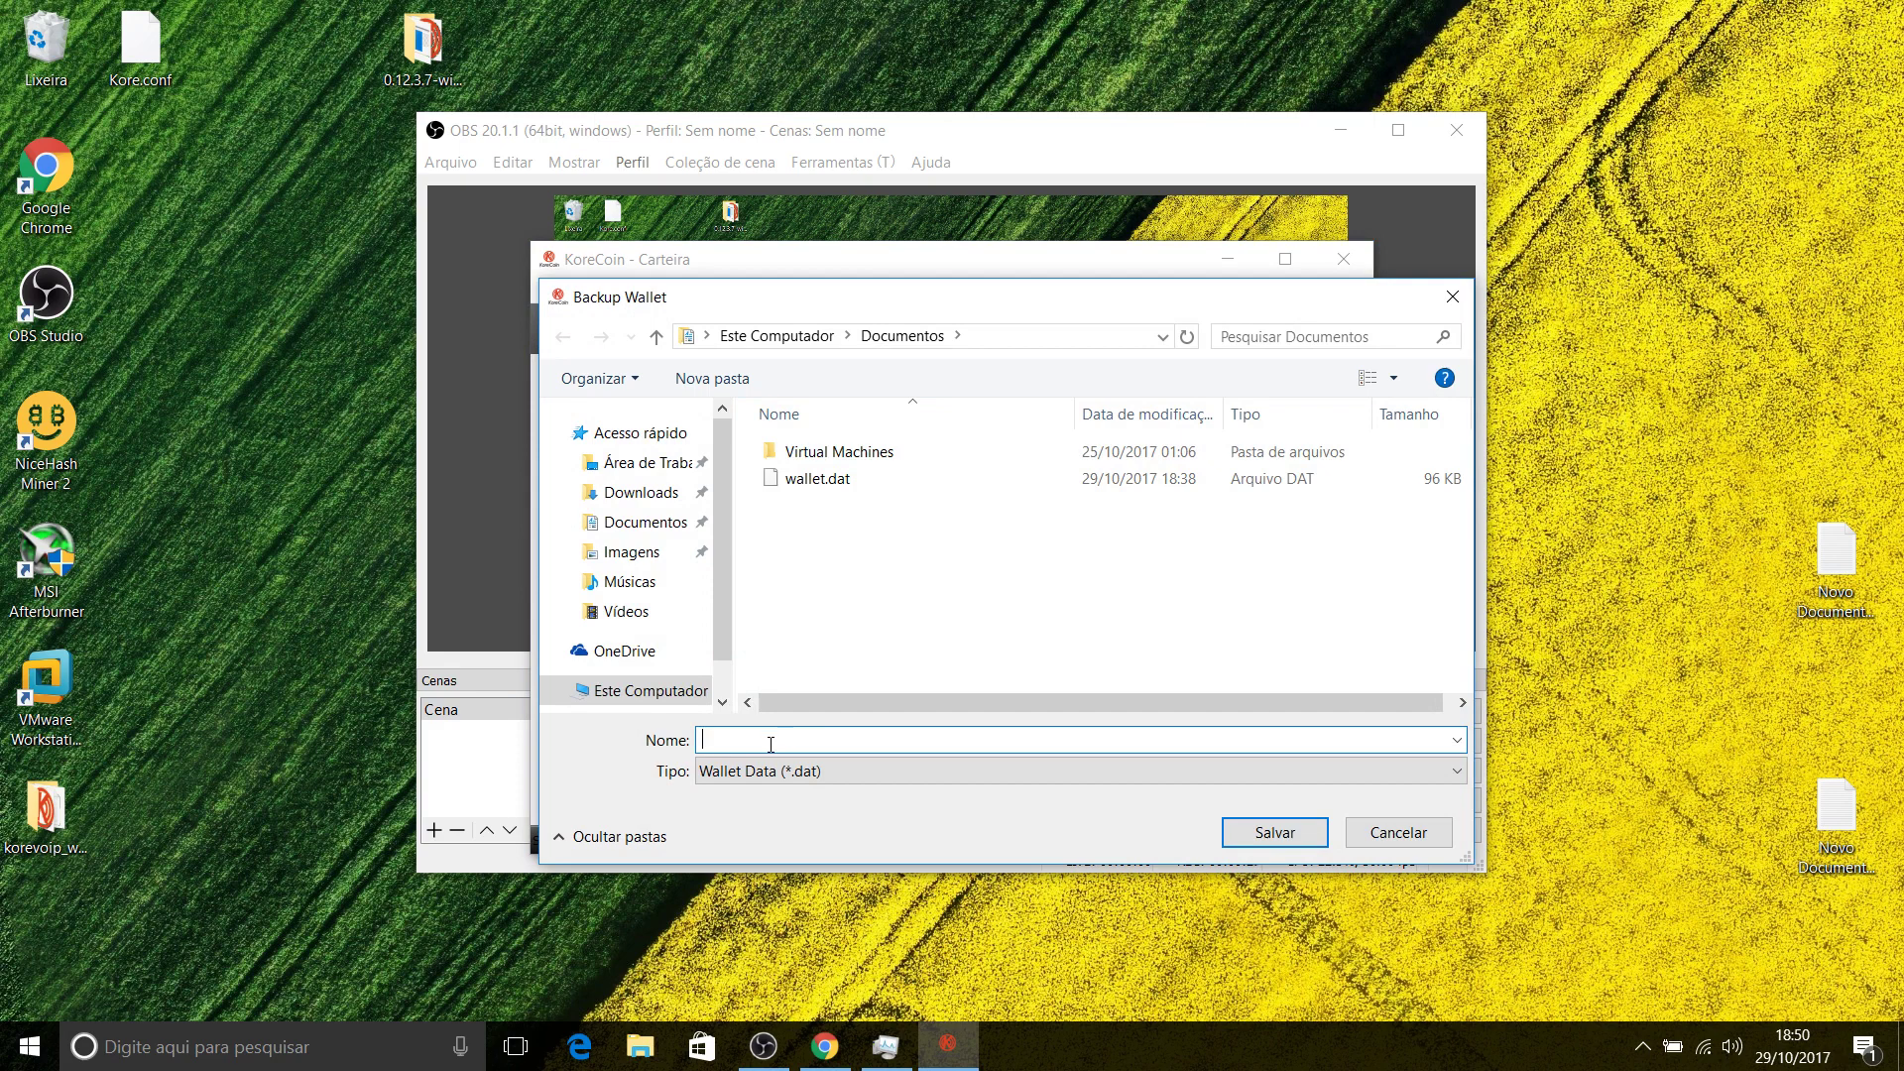
{"action": "type", "text": "wallet"}
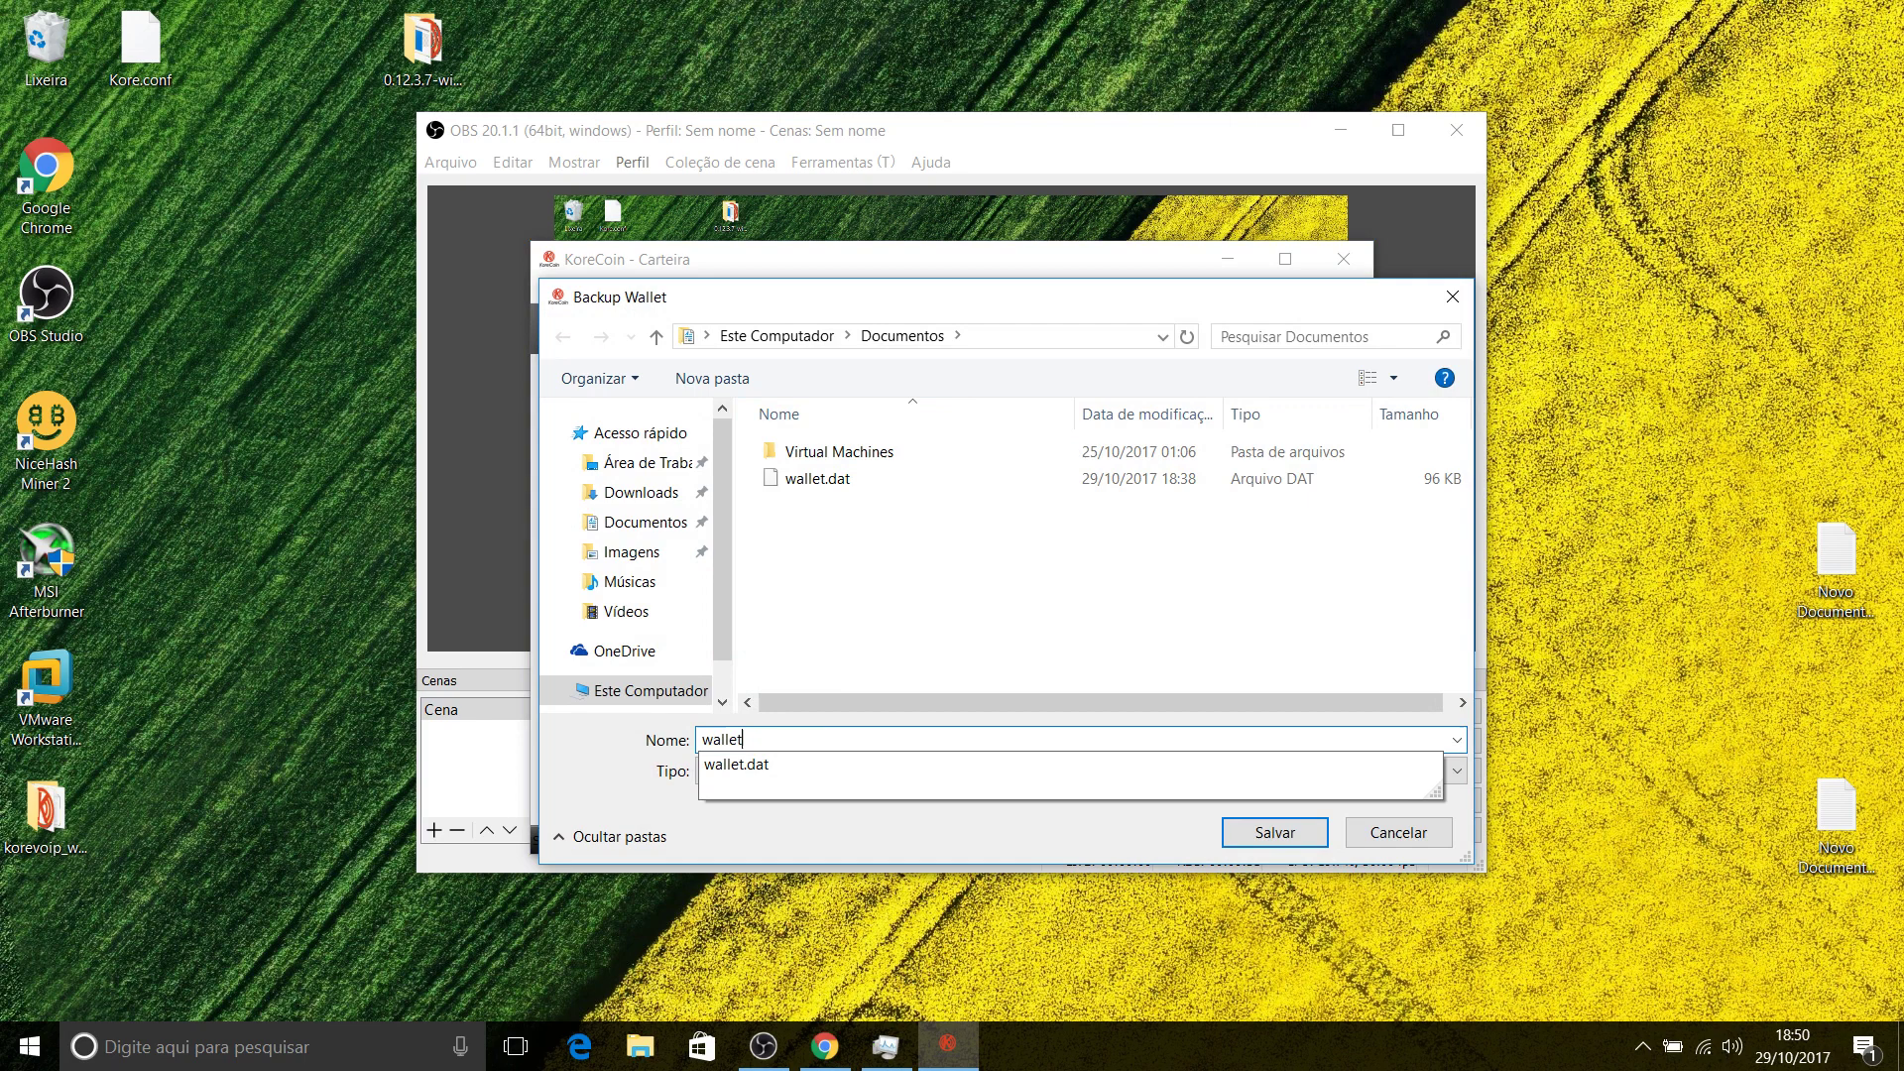
{"action": "key", "text": "Return"}
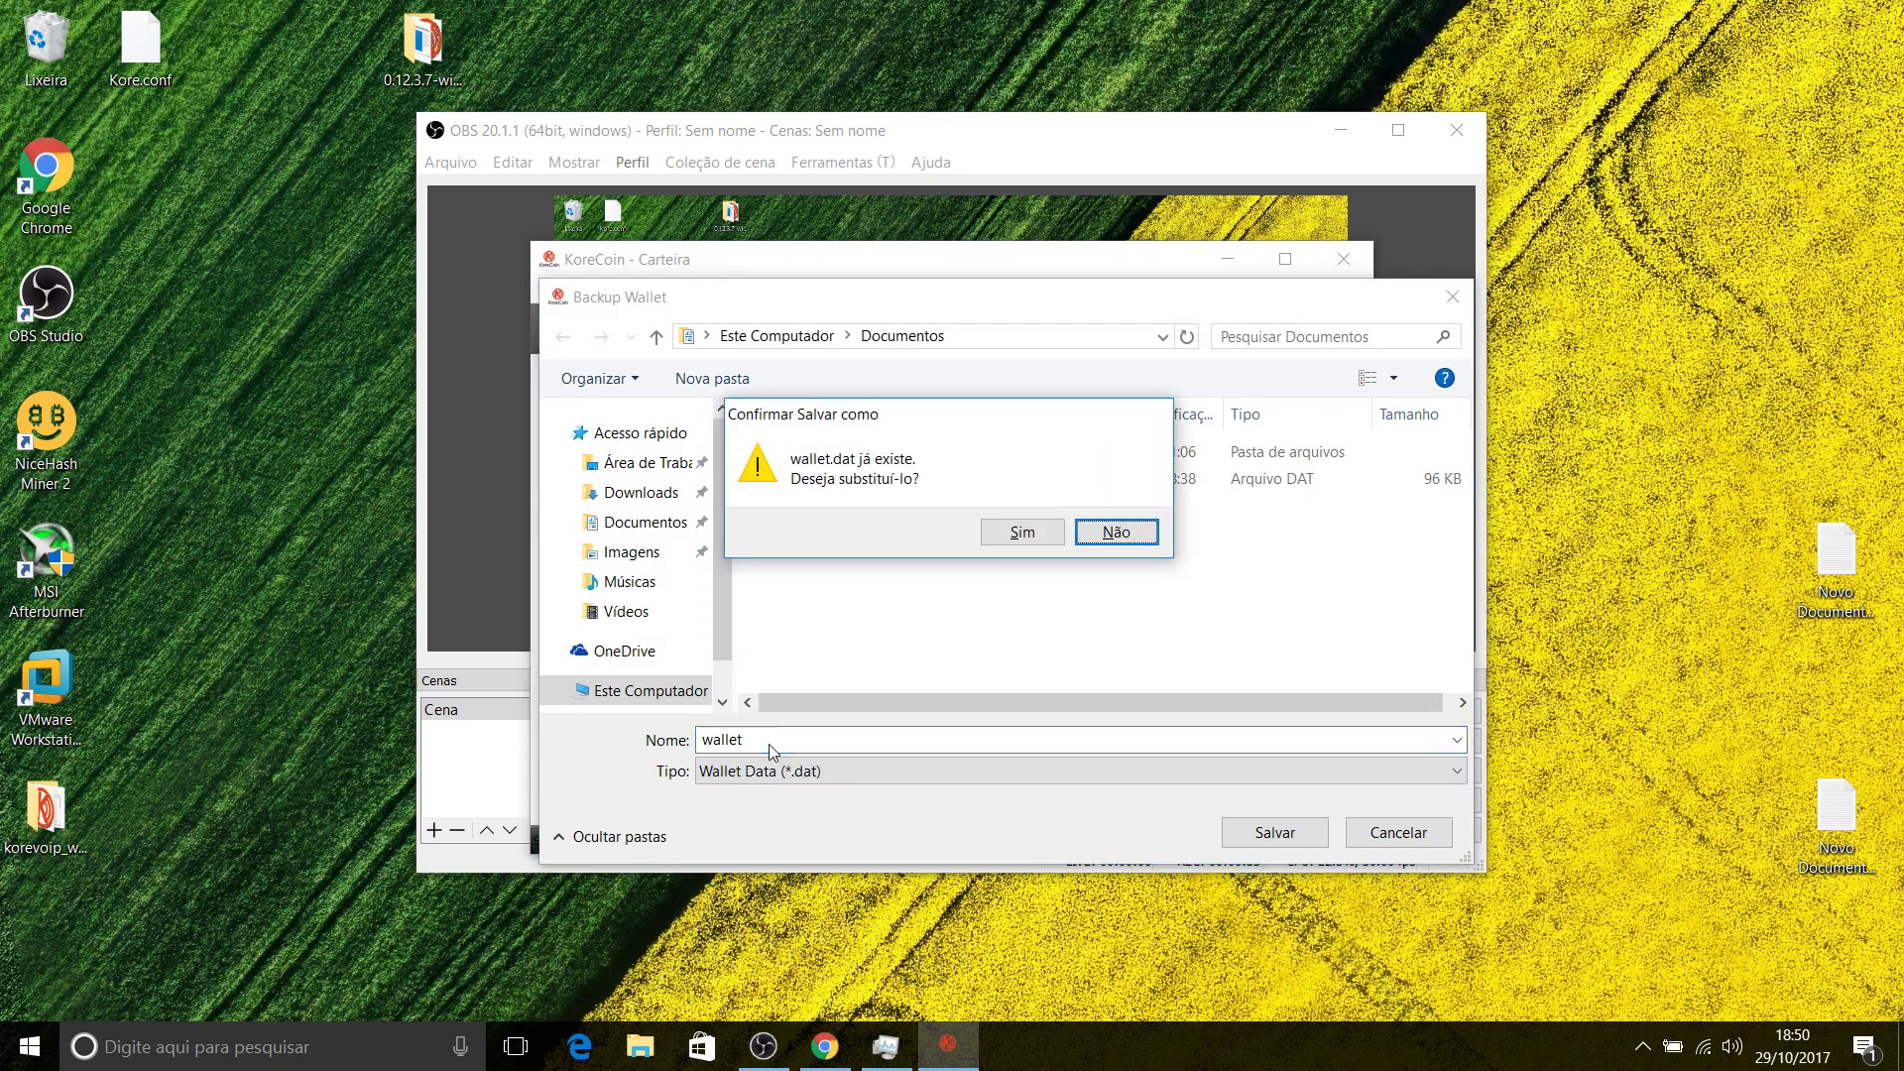
{"action": "key", "text": "Return"}
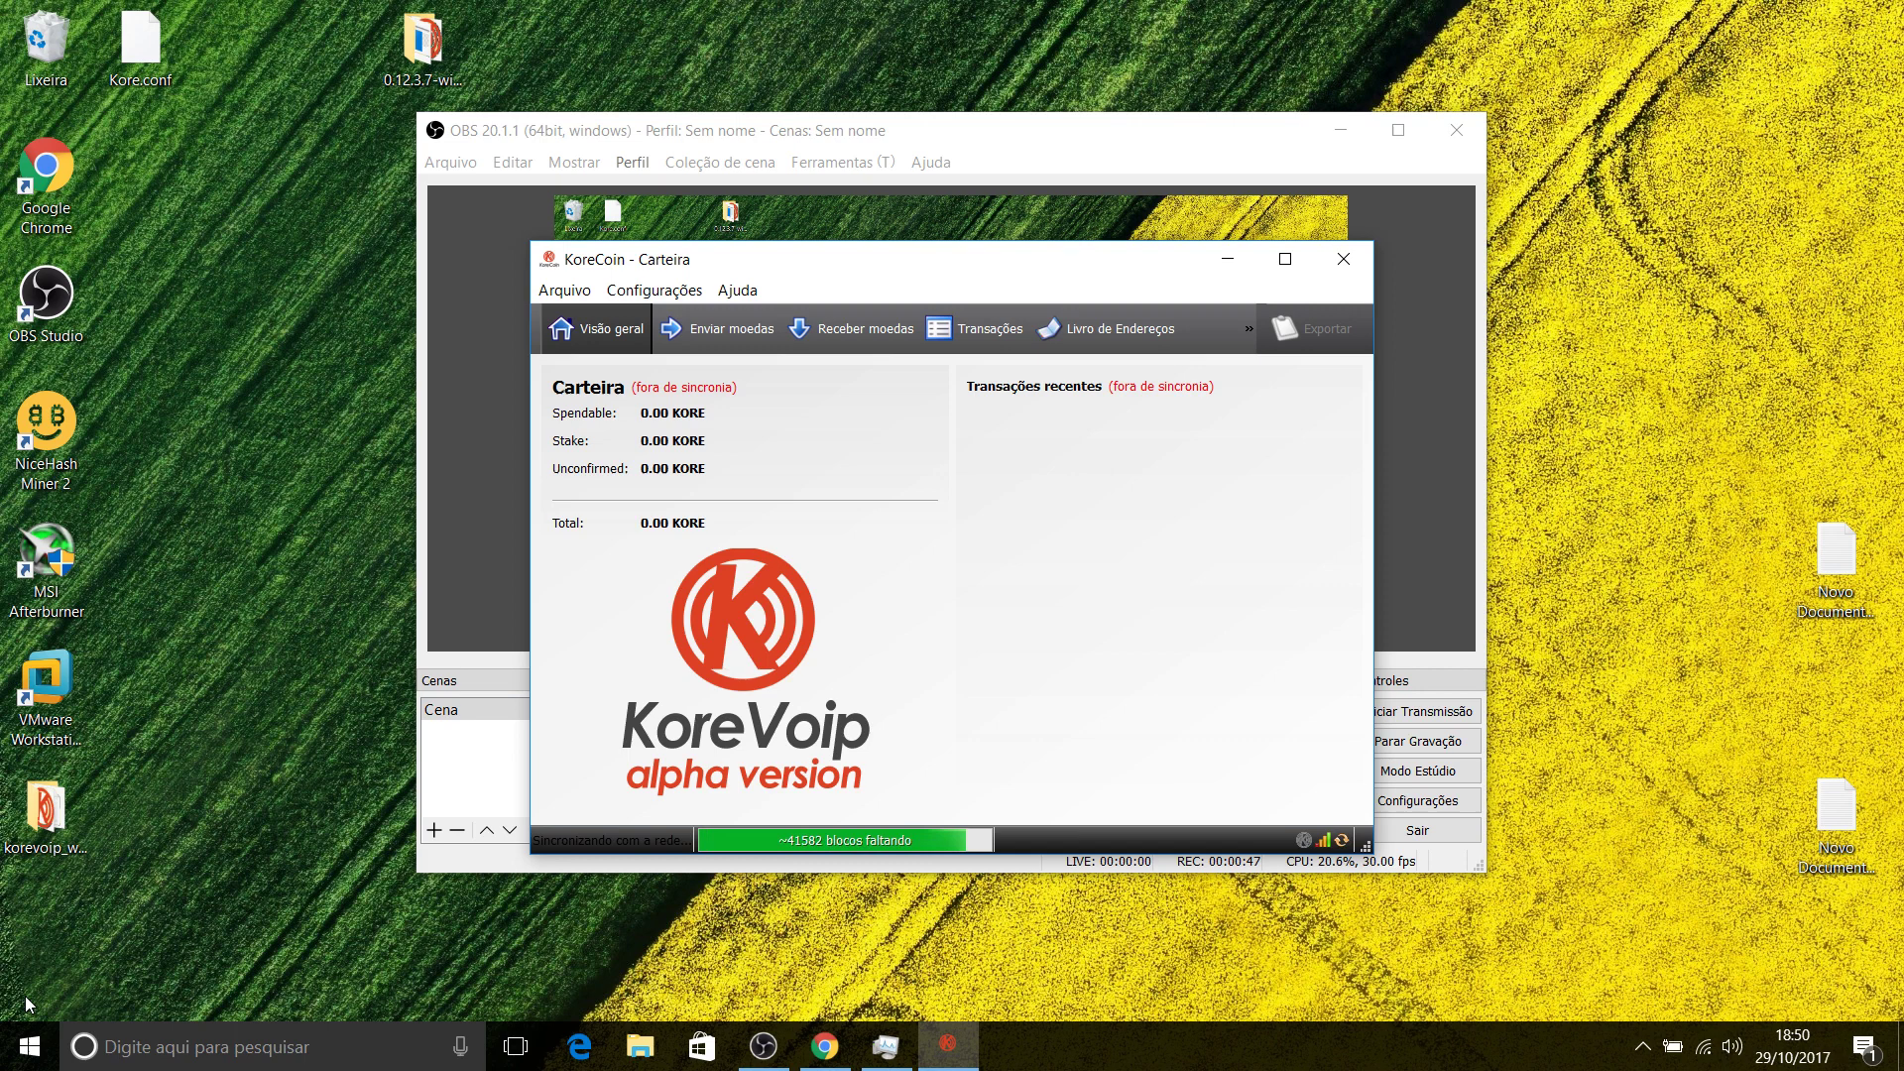
Step: Open the AppData folder by running 'appdata' from the Start menu's Executar prompt
{"action": "right_click", "coordinate": [27, 1045]}
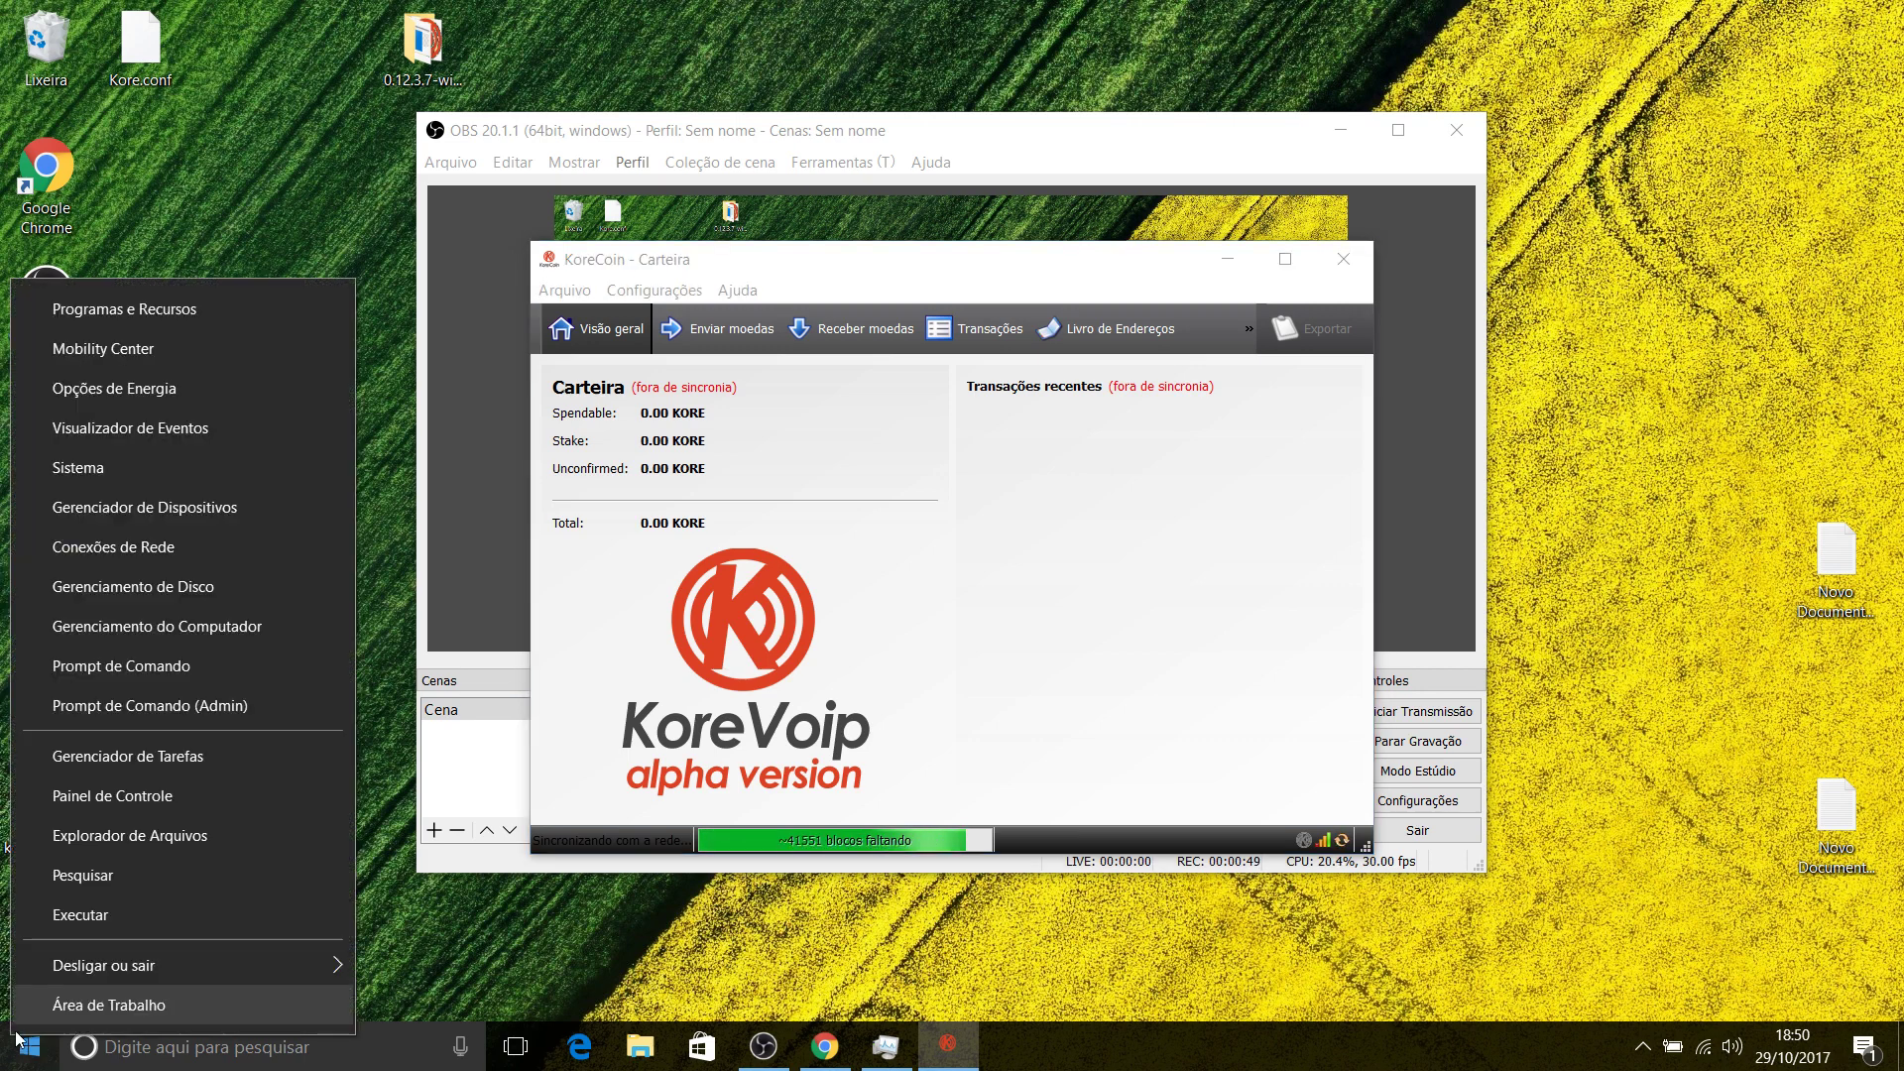
{"action": "left_click", "coordinate": [88, 914]}
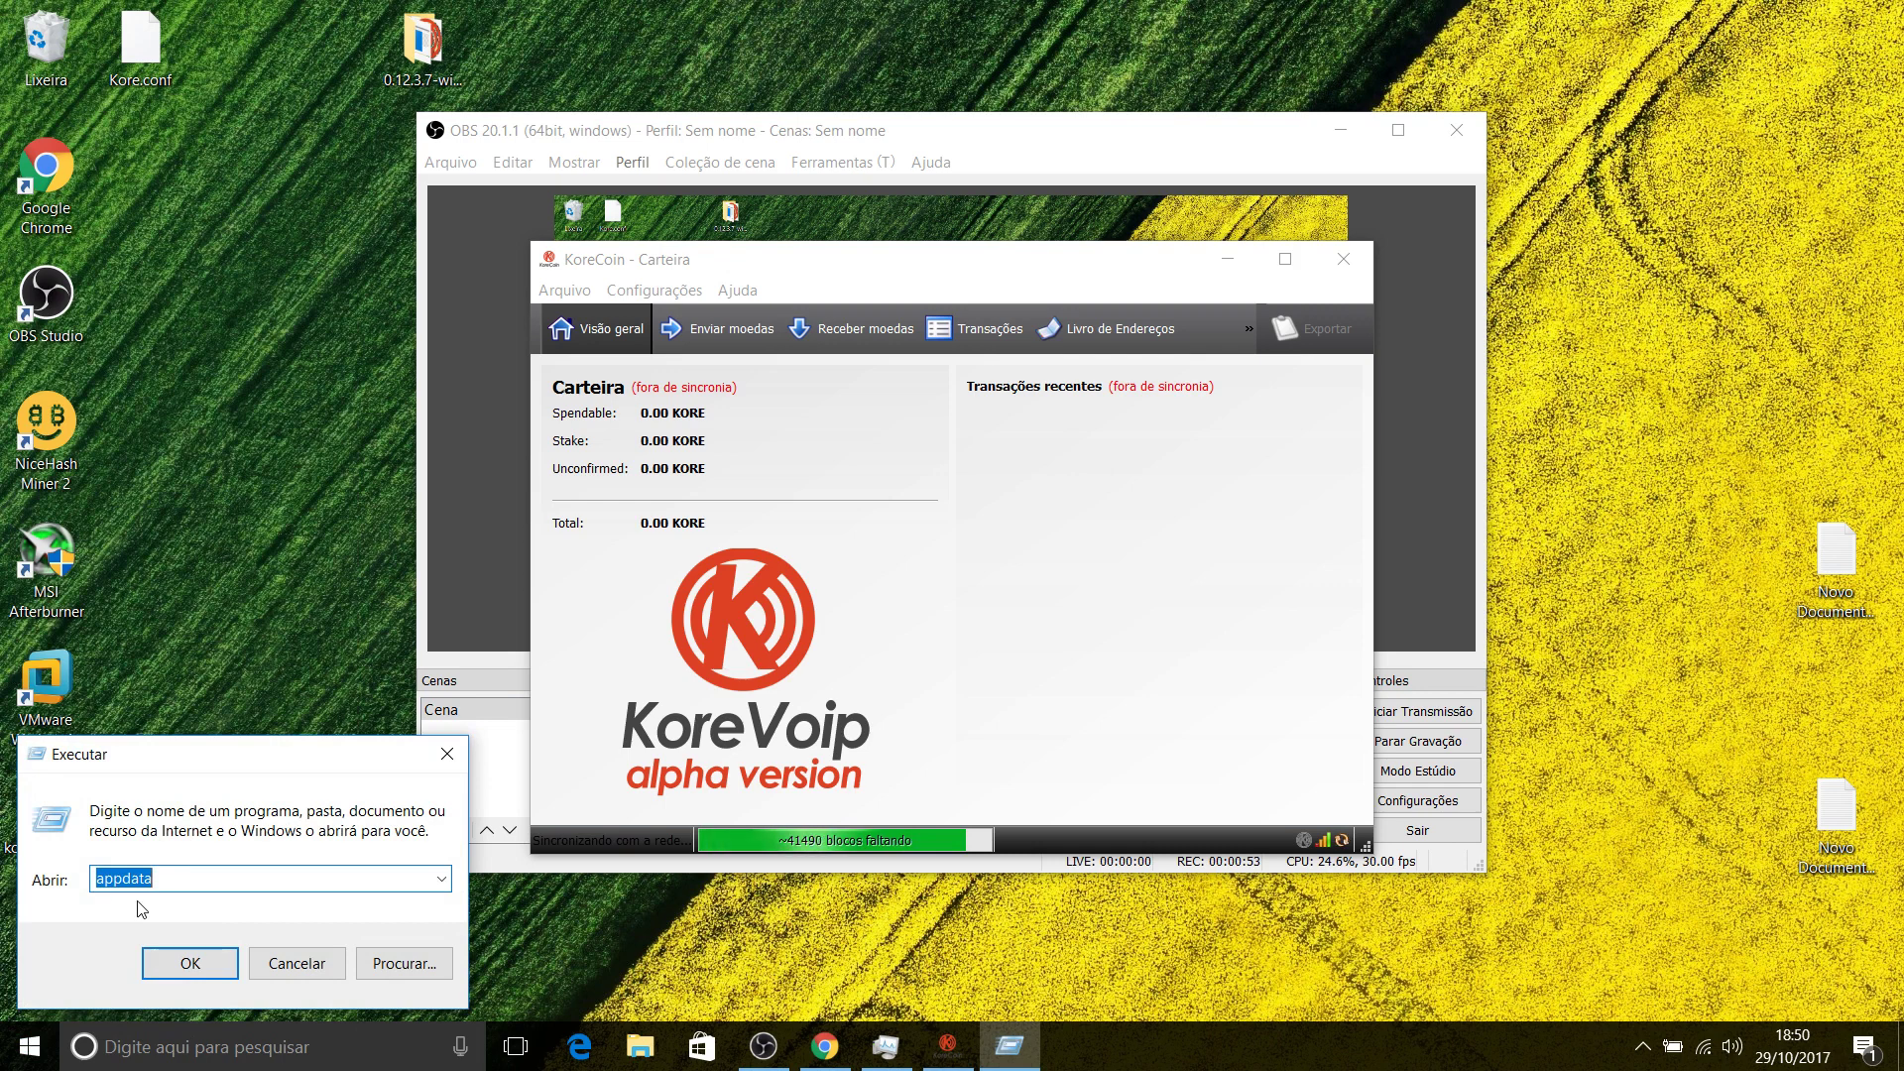
{"action": "left_click", "coordinate": [188, 963]}
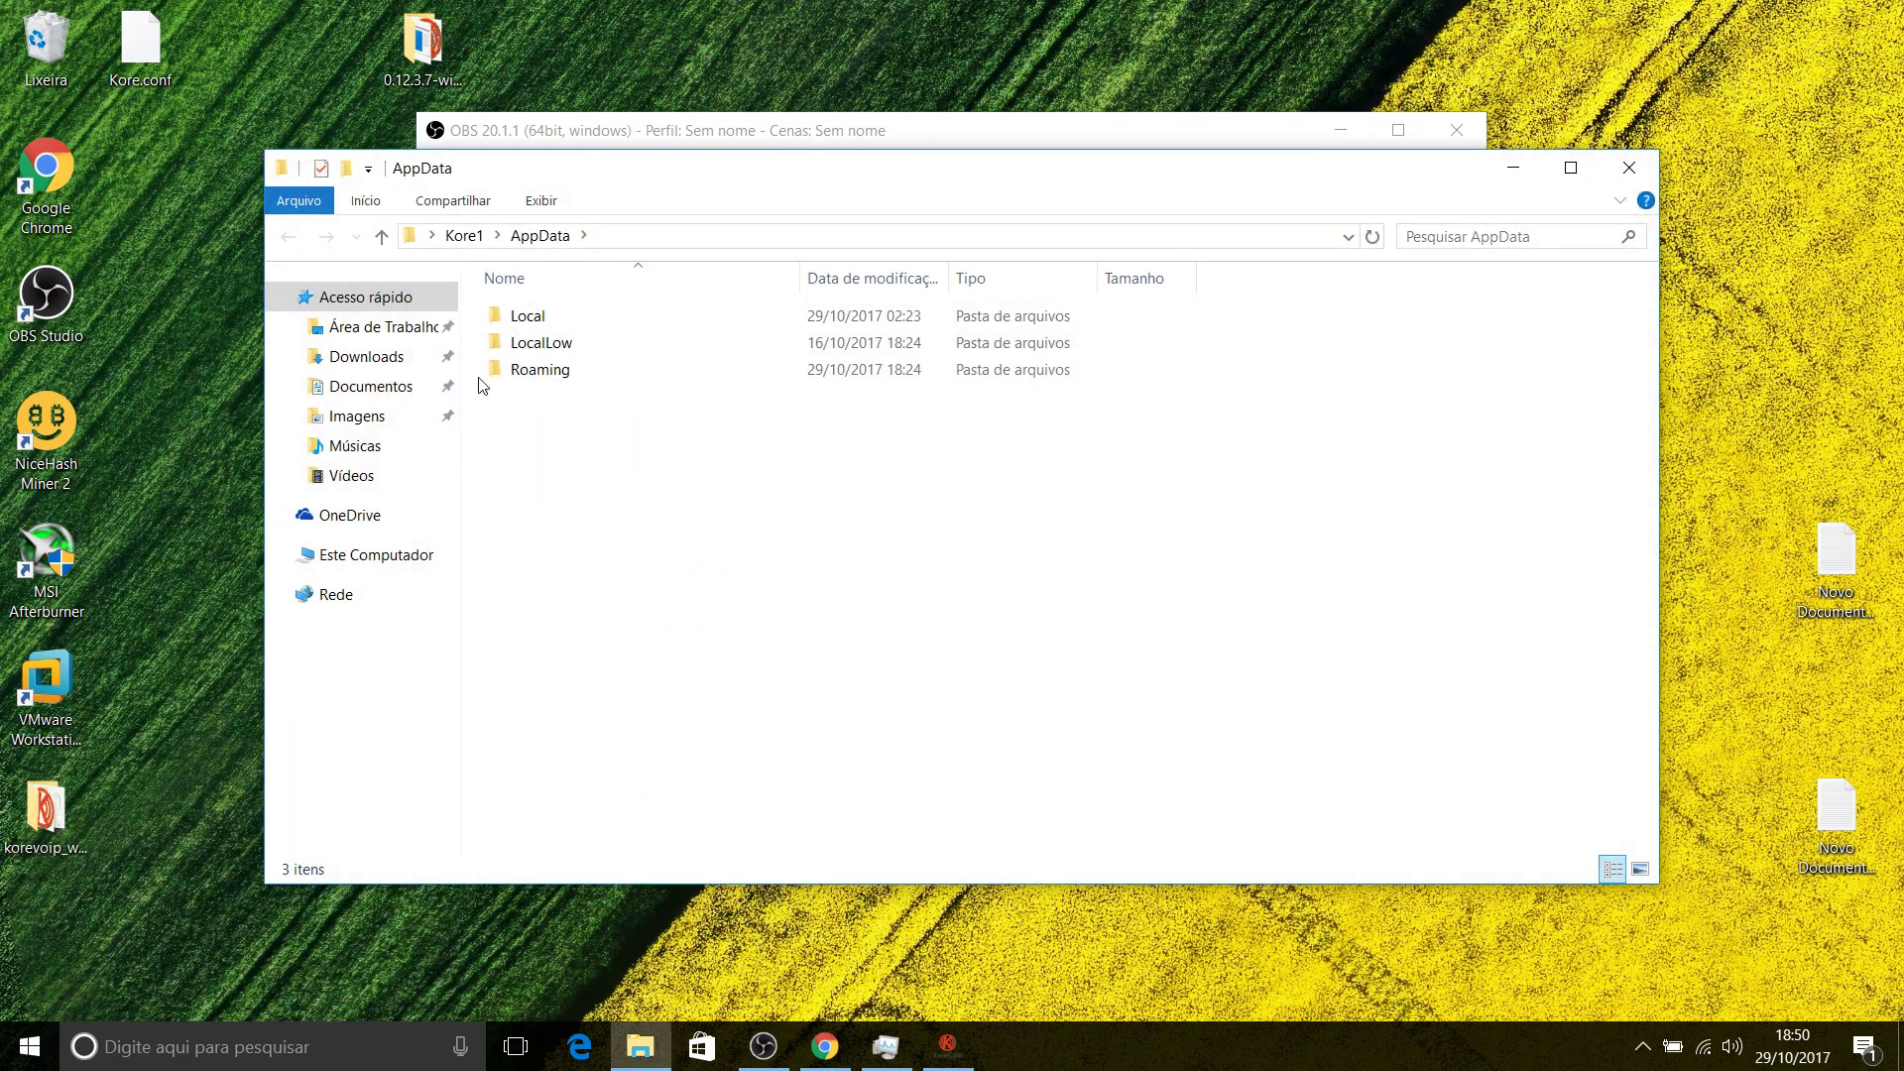
Step: Copy wallet.dat from AppData\Roaming\Korecoin and paste it onto the desktop
{"action": "double_click", "coordinate": [531, 369]}
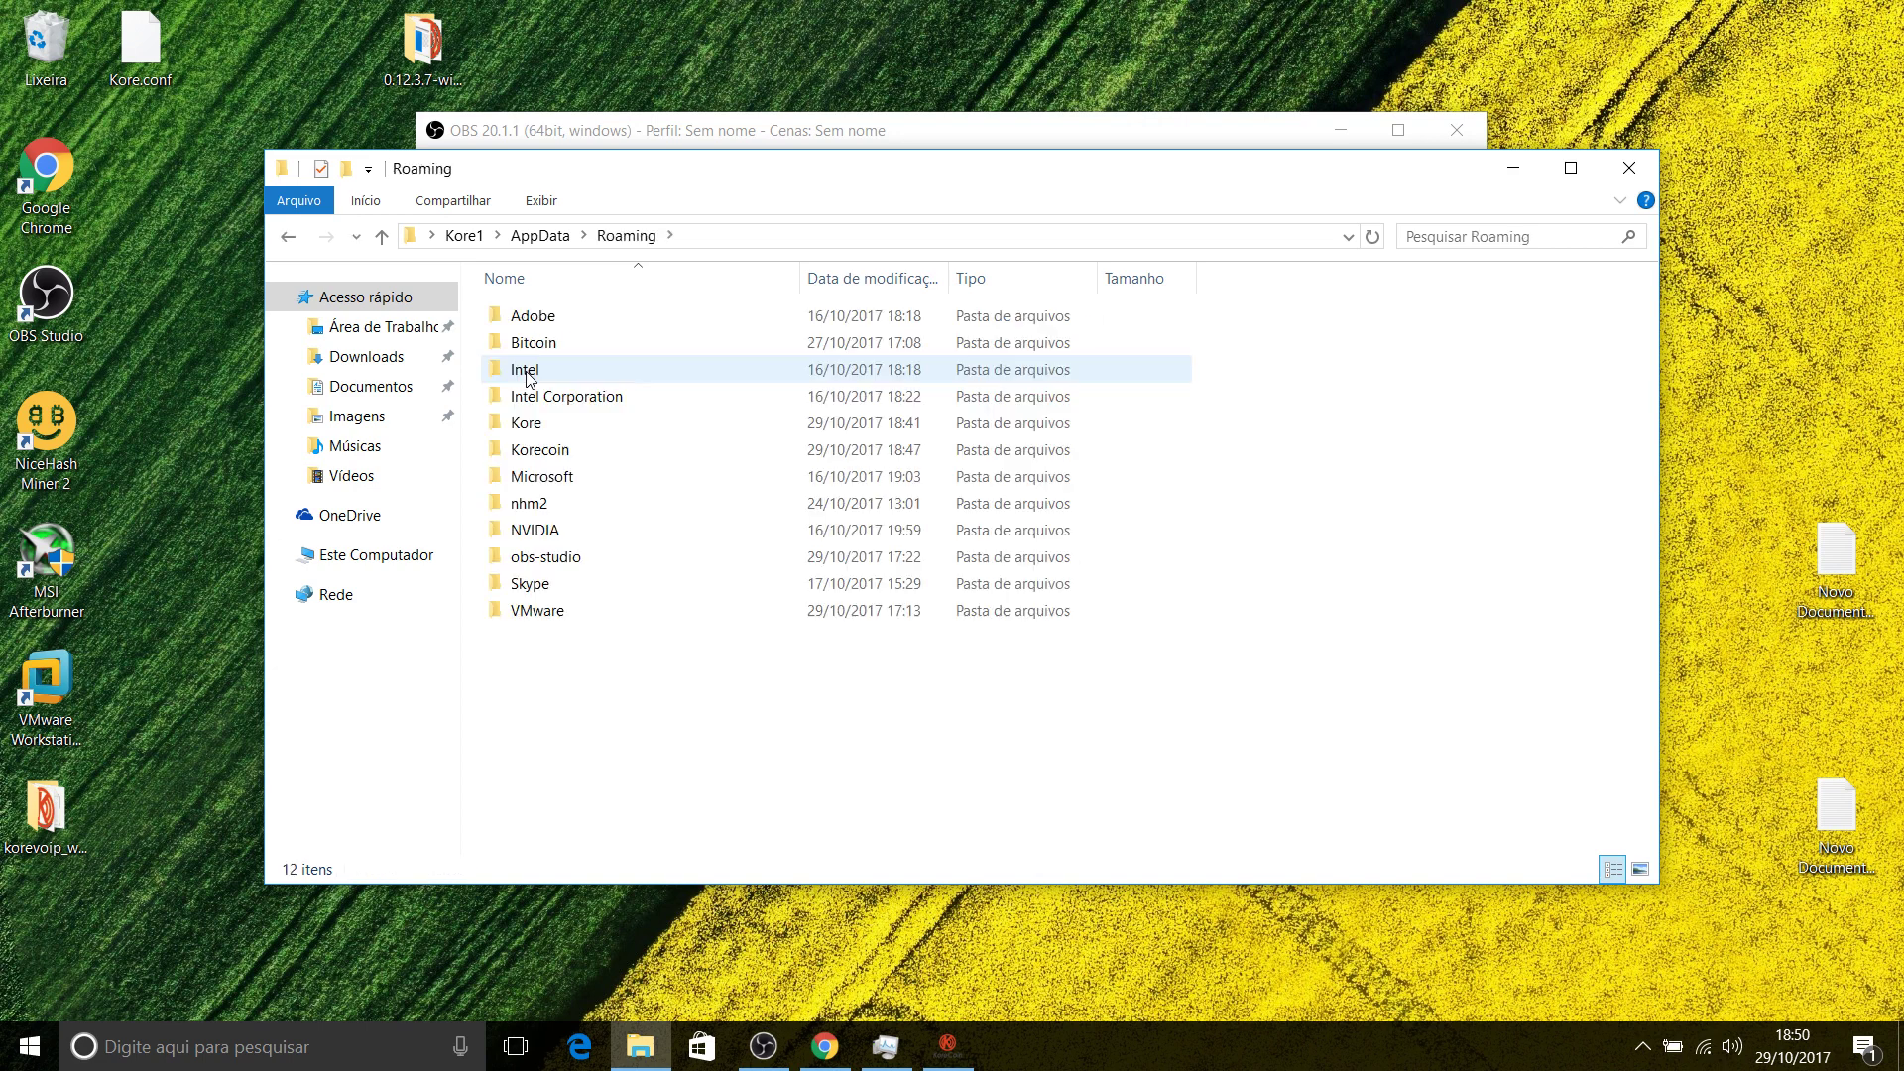
{"action": "double_click", "coordinate": [557, 452]}
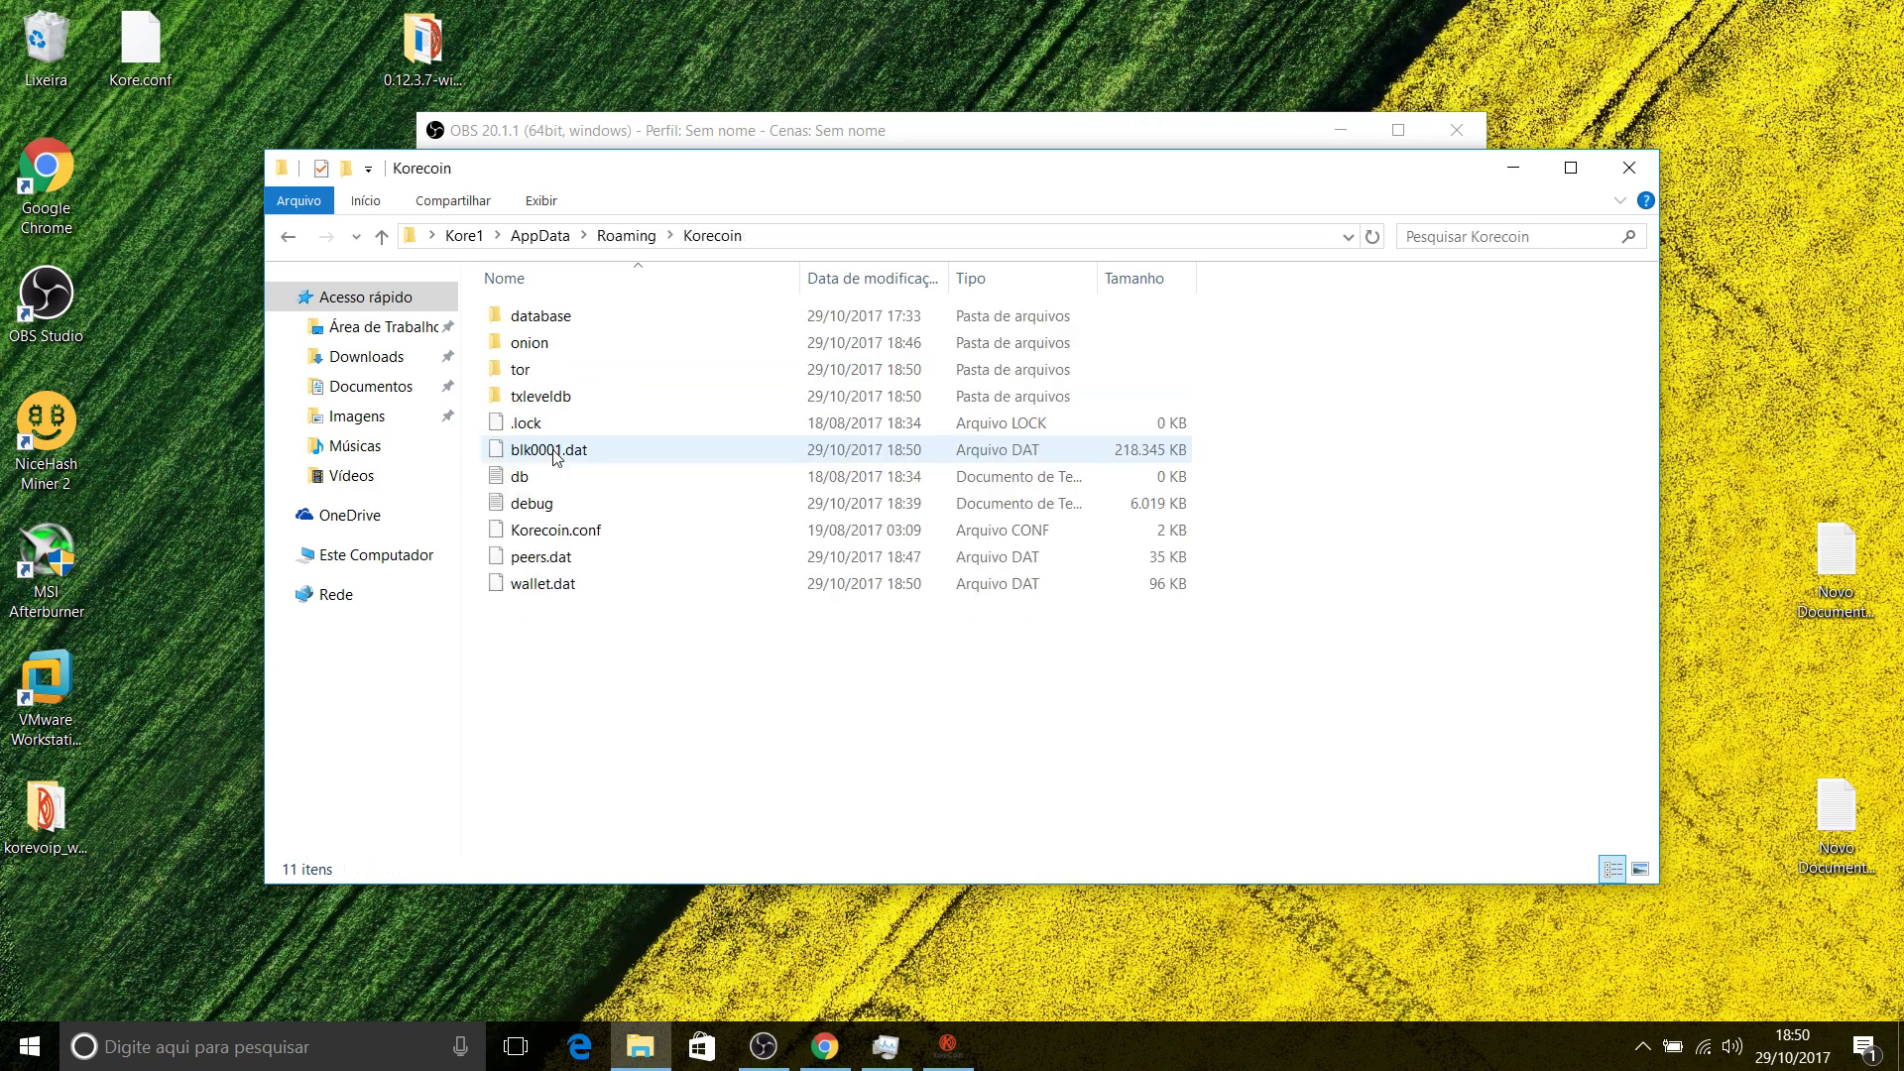
{"action": "left_click", "coordinate": [519, 592]}
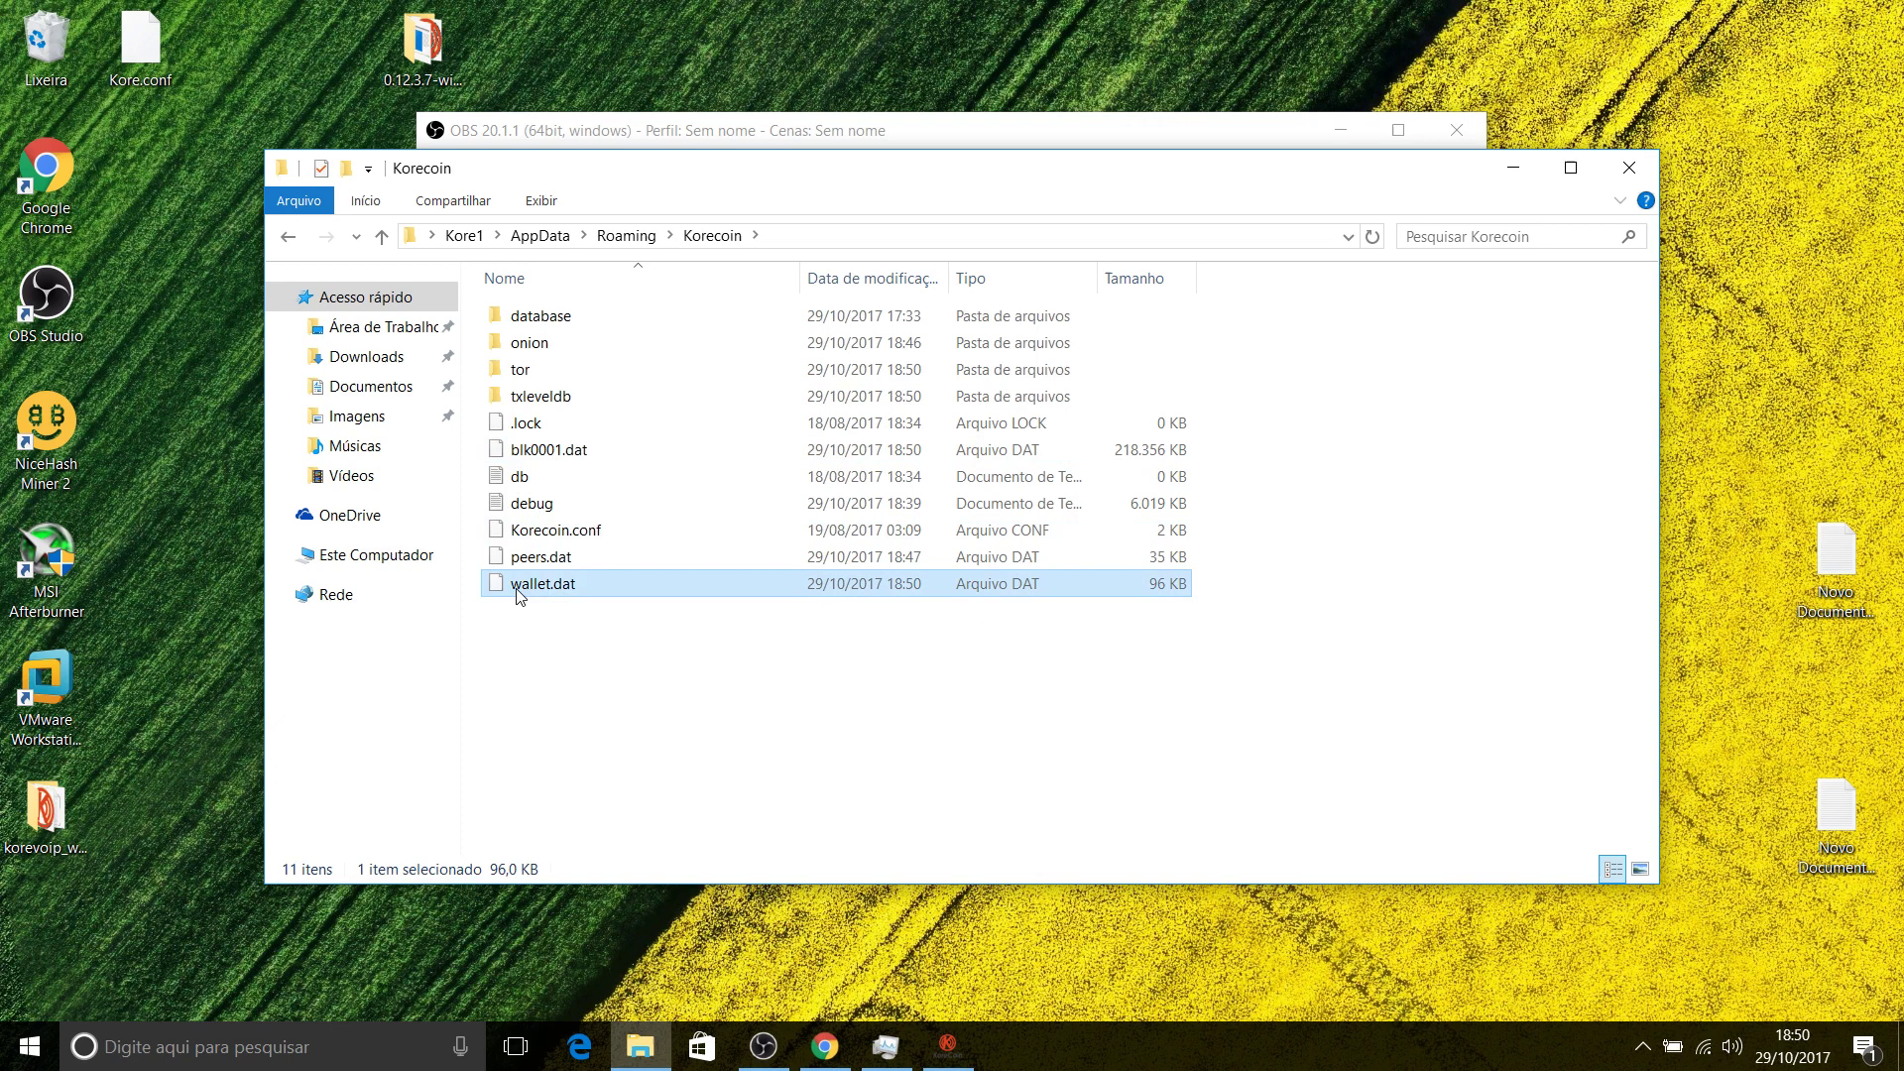
{"action": "right_click", "coordinate": [520, 592]}
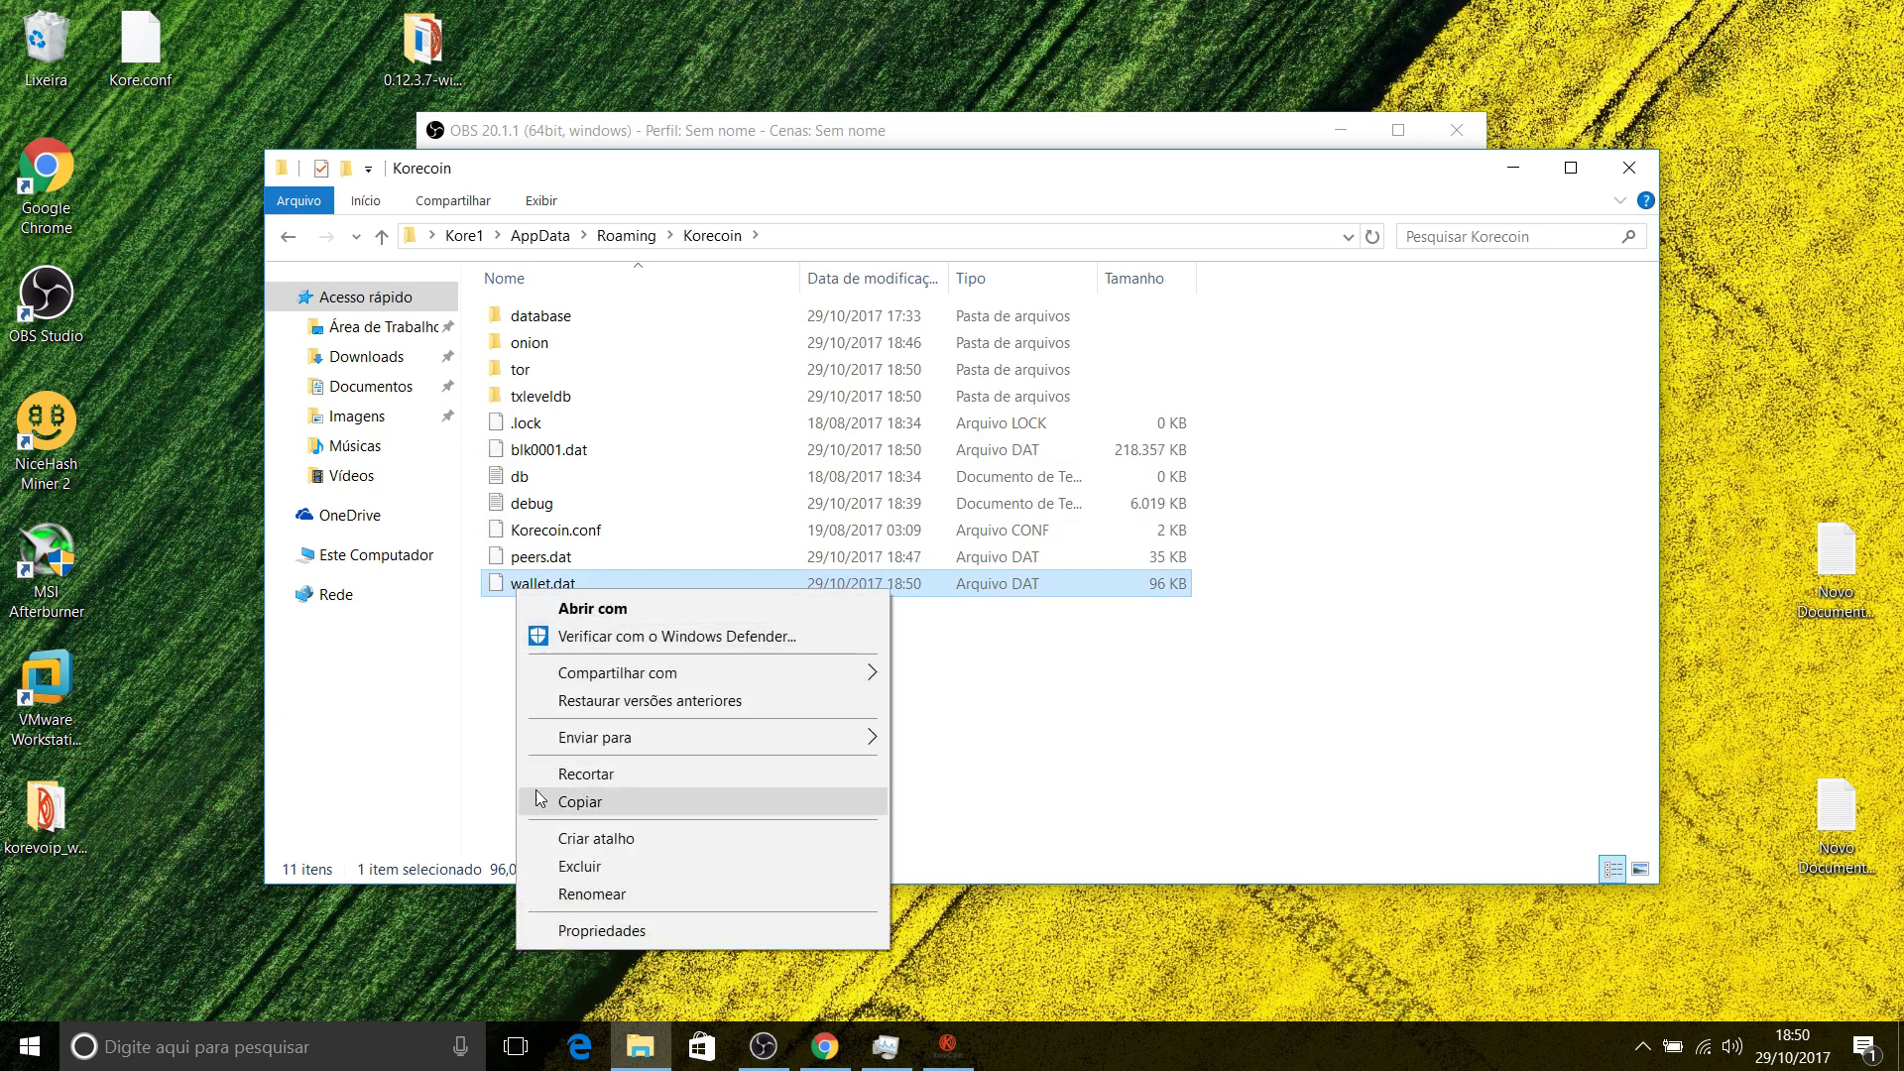
{"action": "left_click", "coordinate": [565, 801]}
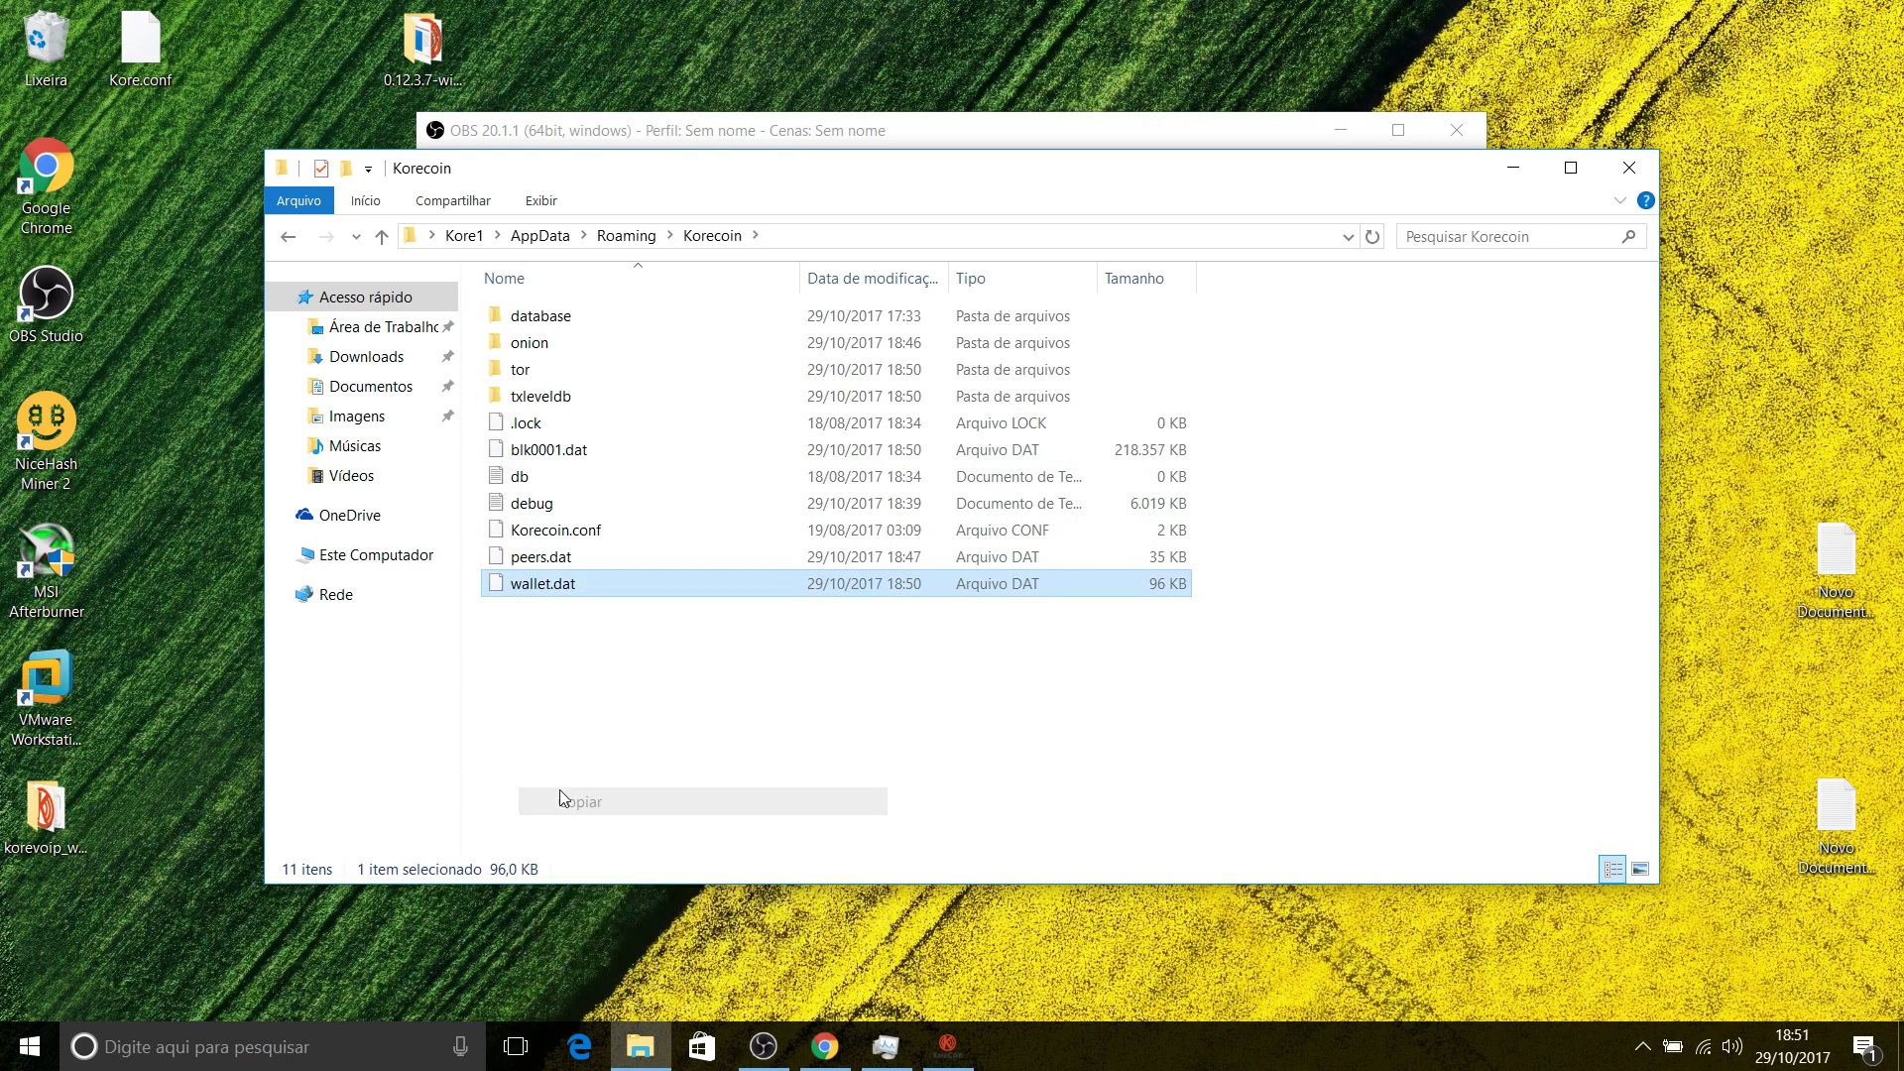
{"action": "right_click", "coordinate": [175, 509]}
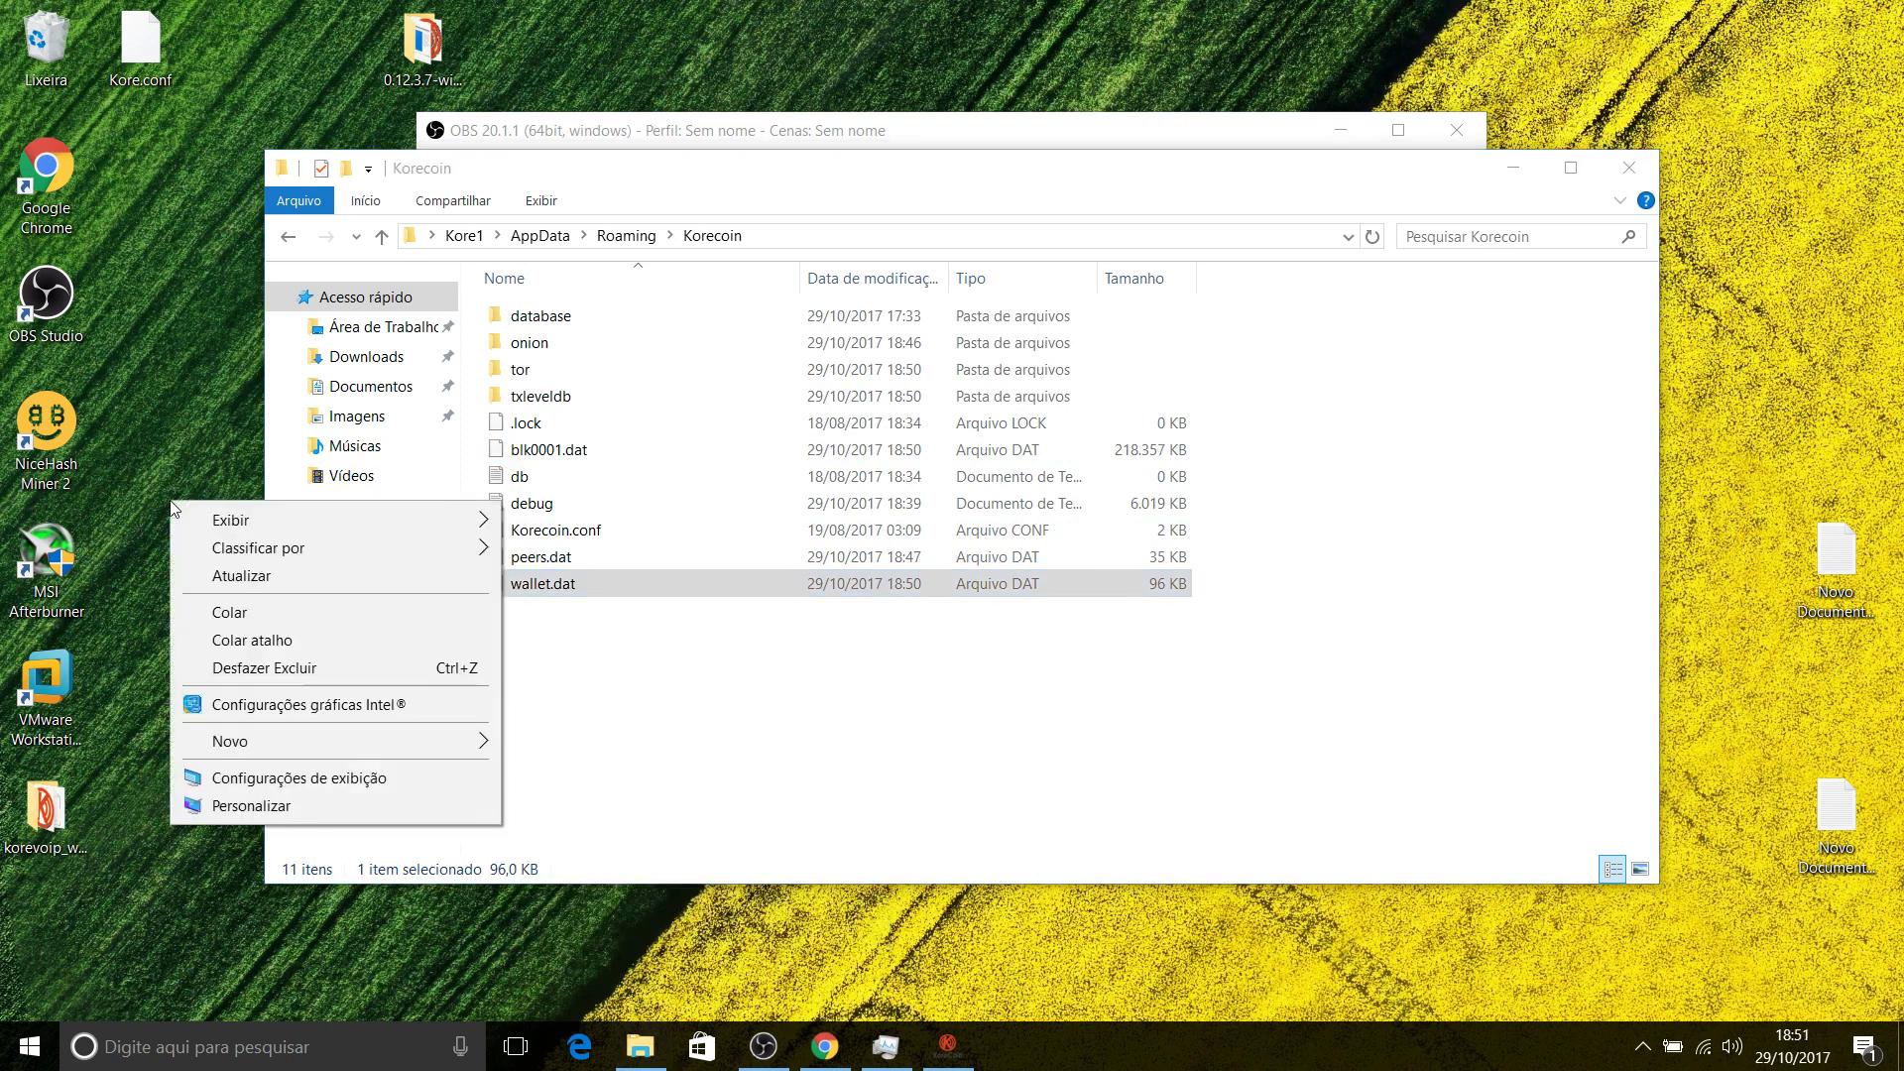
{"action": "left_click", "coordinate": [229, 612]}
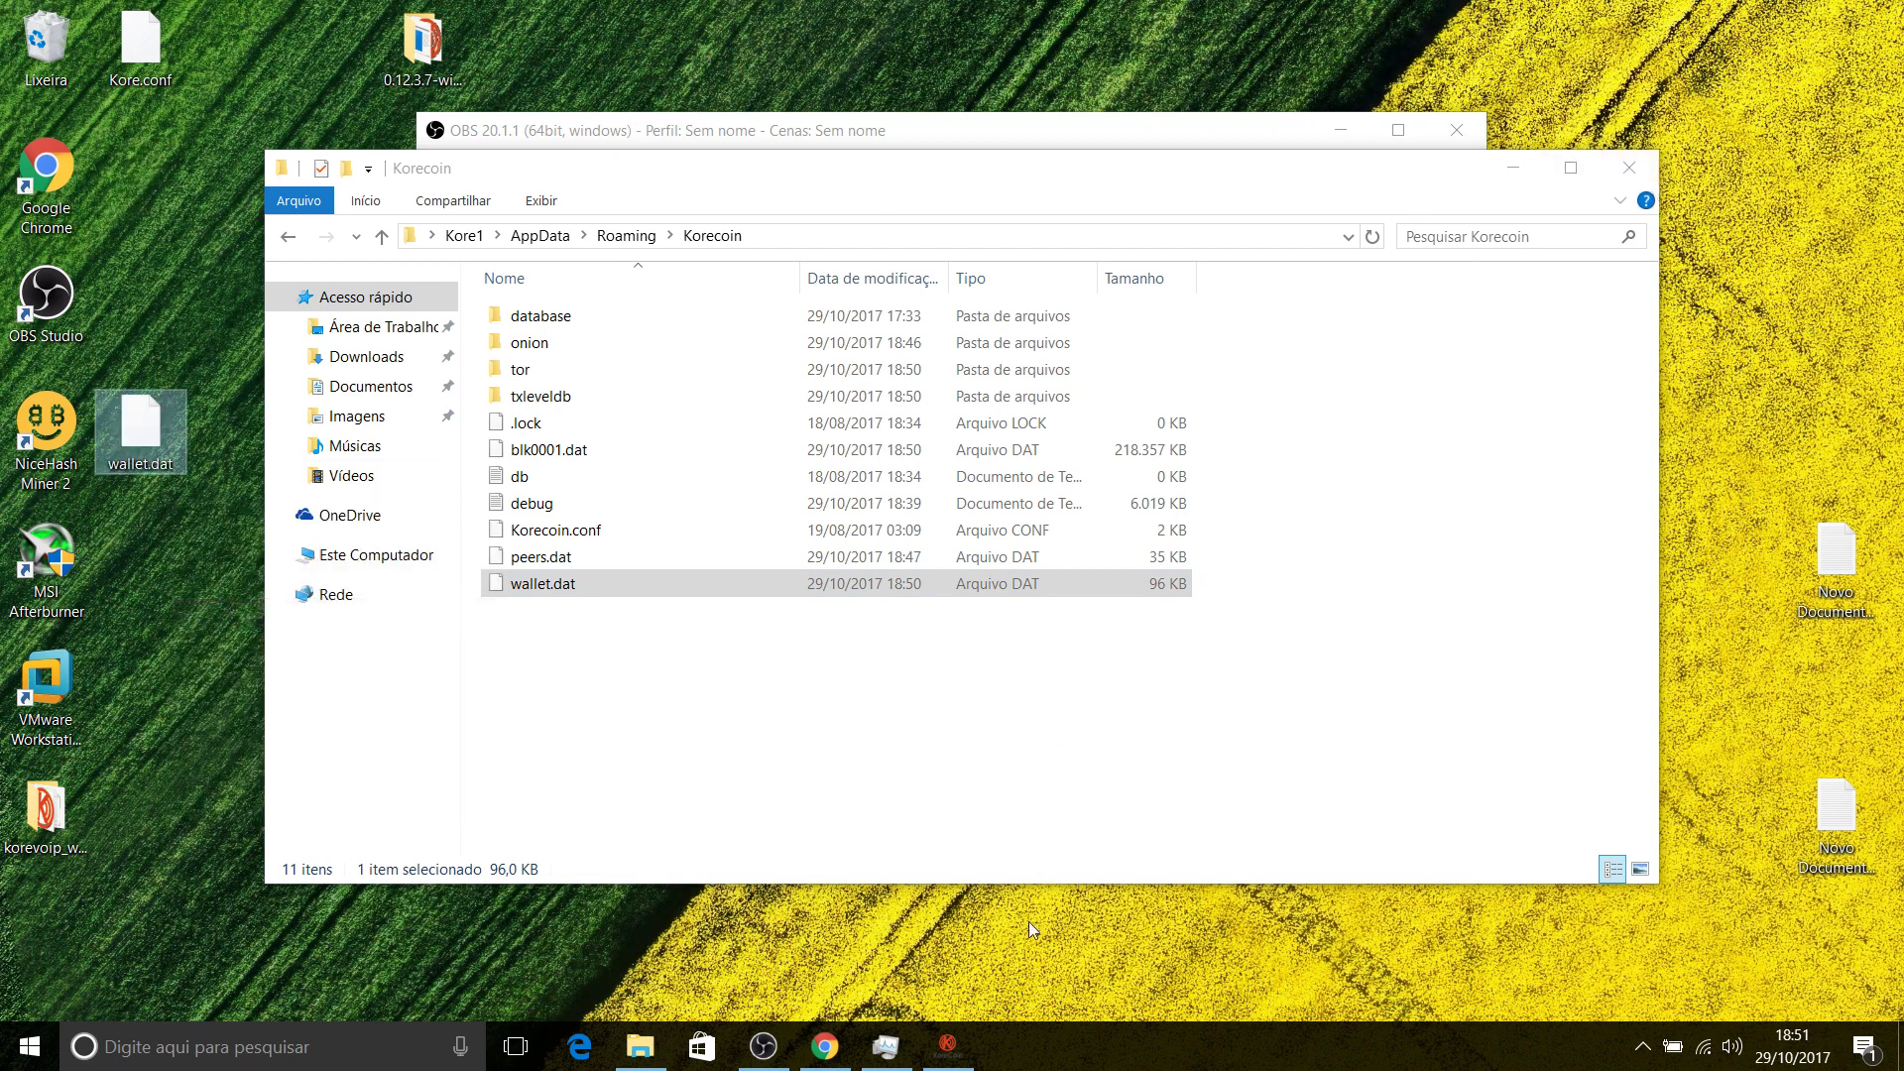
Step: Close the old KoreCoin wallet and start kore-qt from the 0.12.3.7-win-qt folder
{"action": "left_click", "coordinate": [948, 1047]}
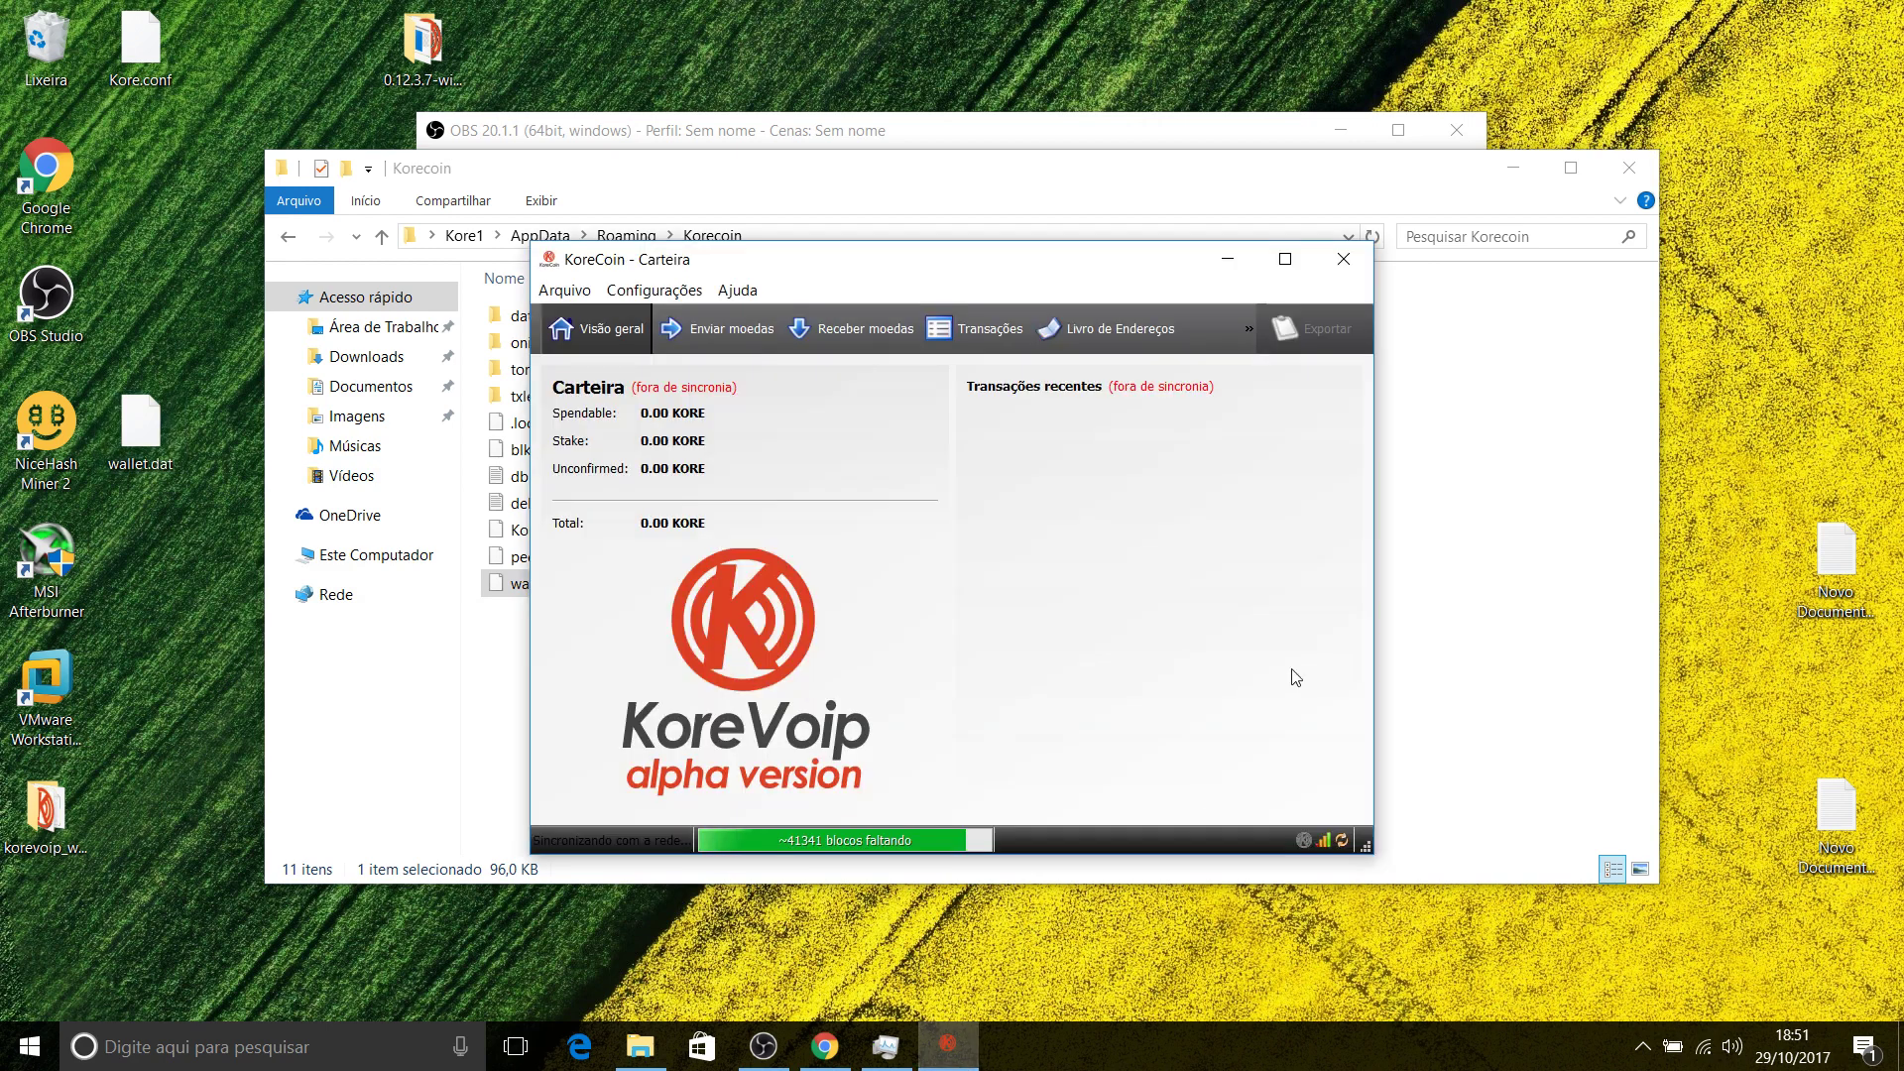
{"action": "left_click", "coordinate": [1344, 263]}
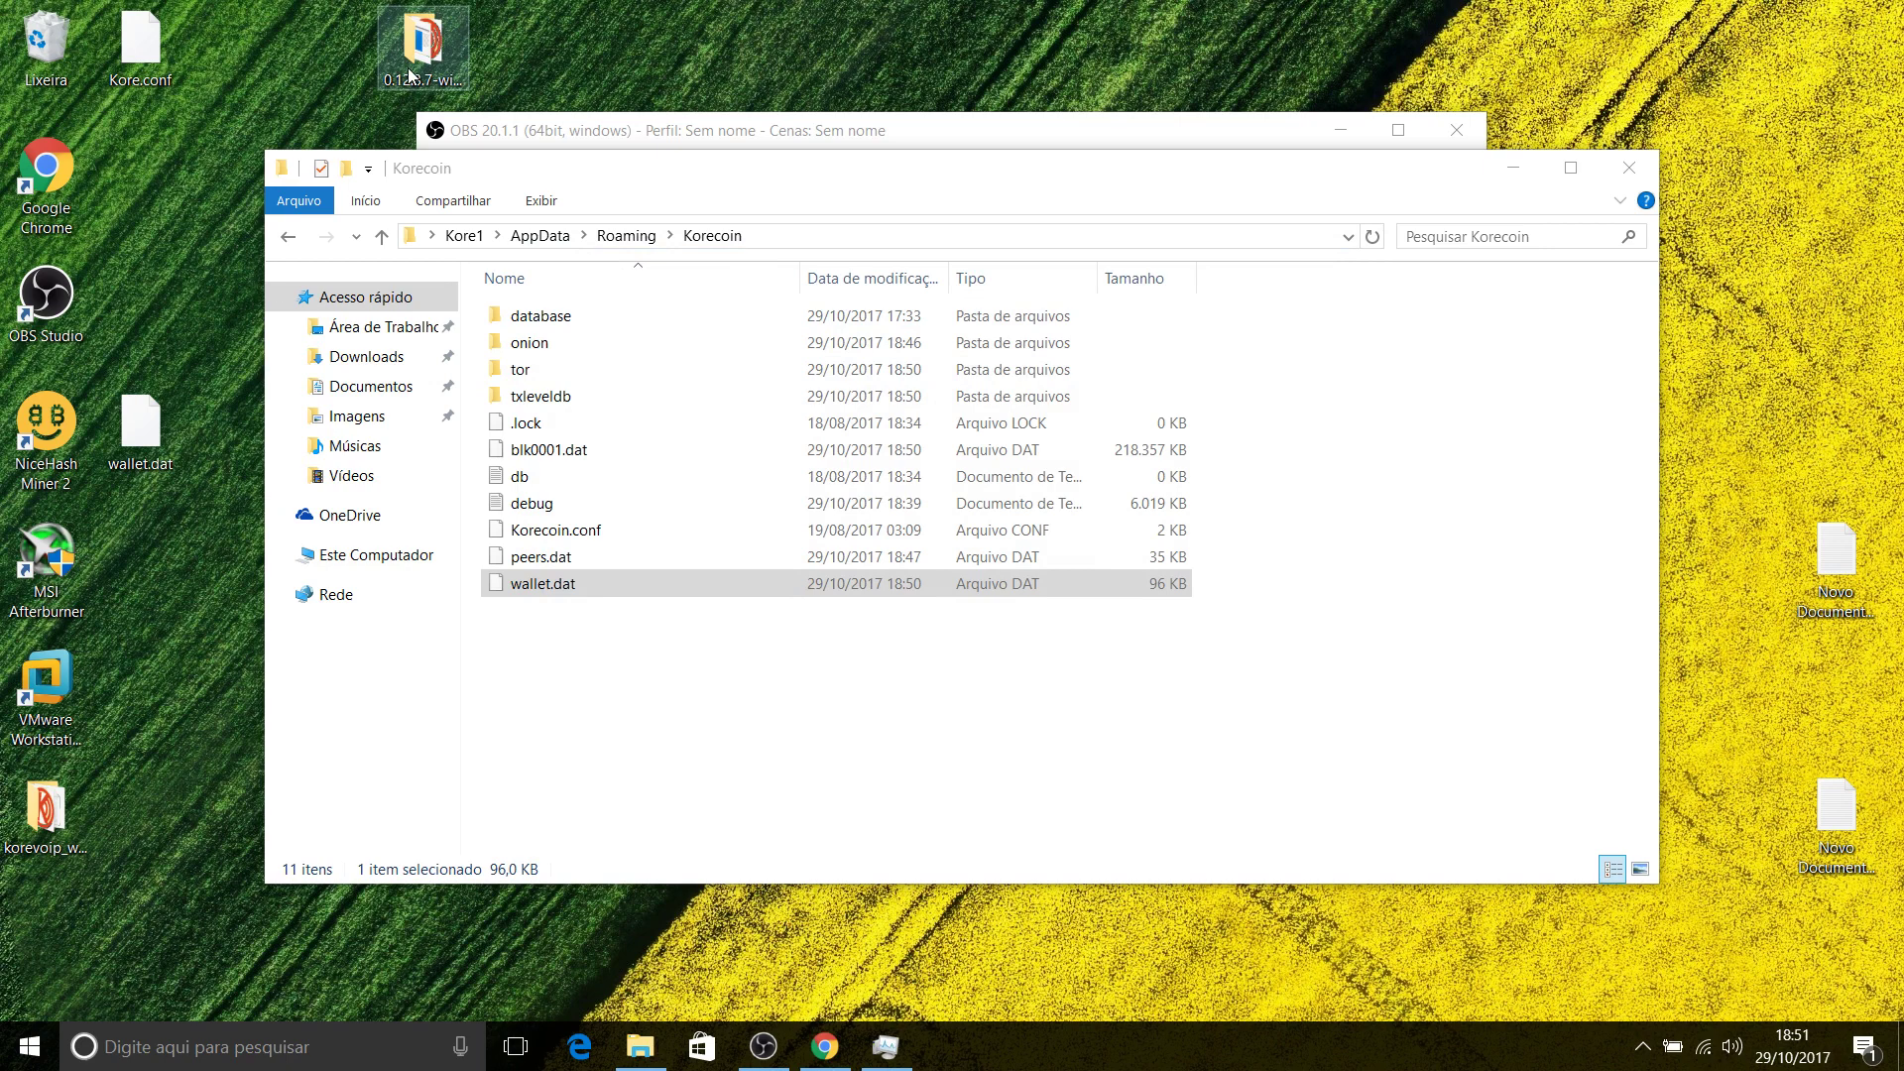
{"action": "double_click", "coordinate": [410, 75]}
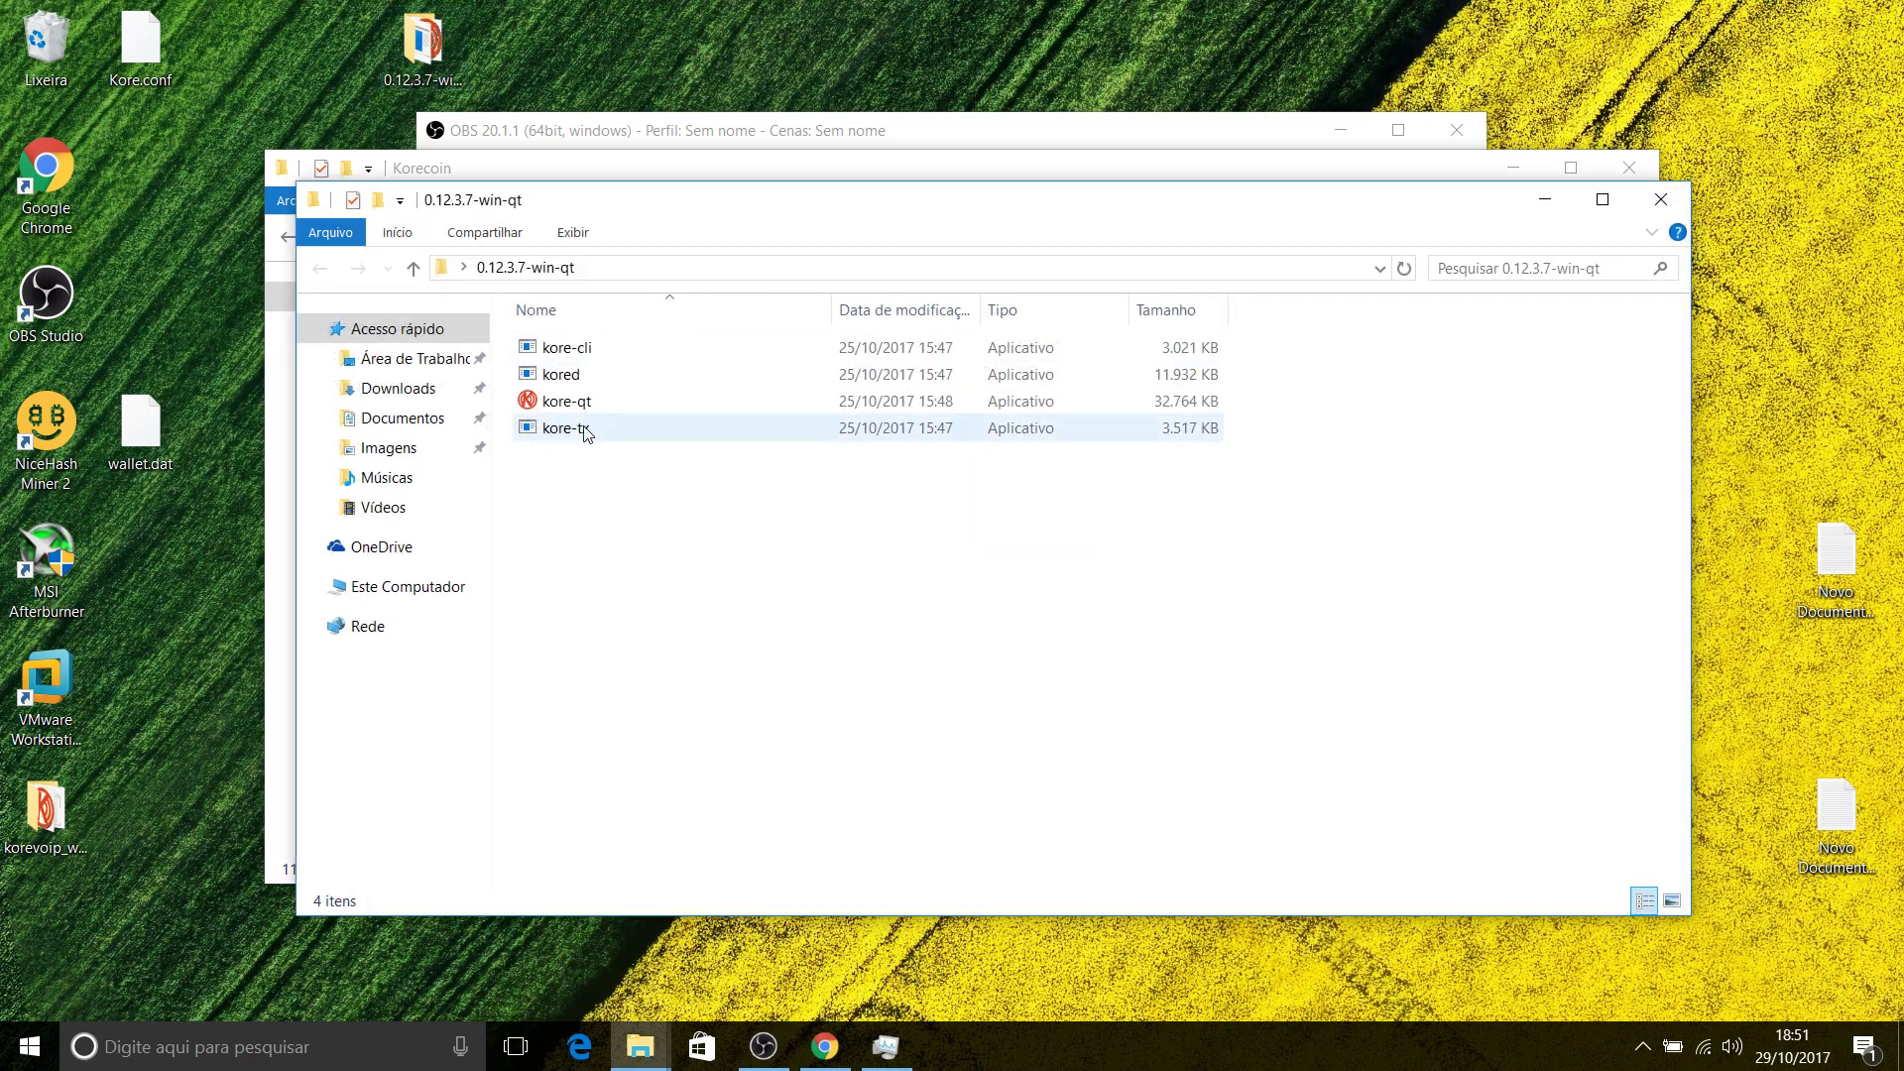
{"action": "double_click", "coordinate": [566, 402]}
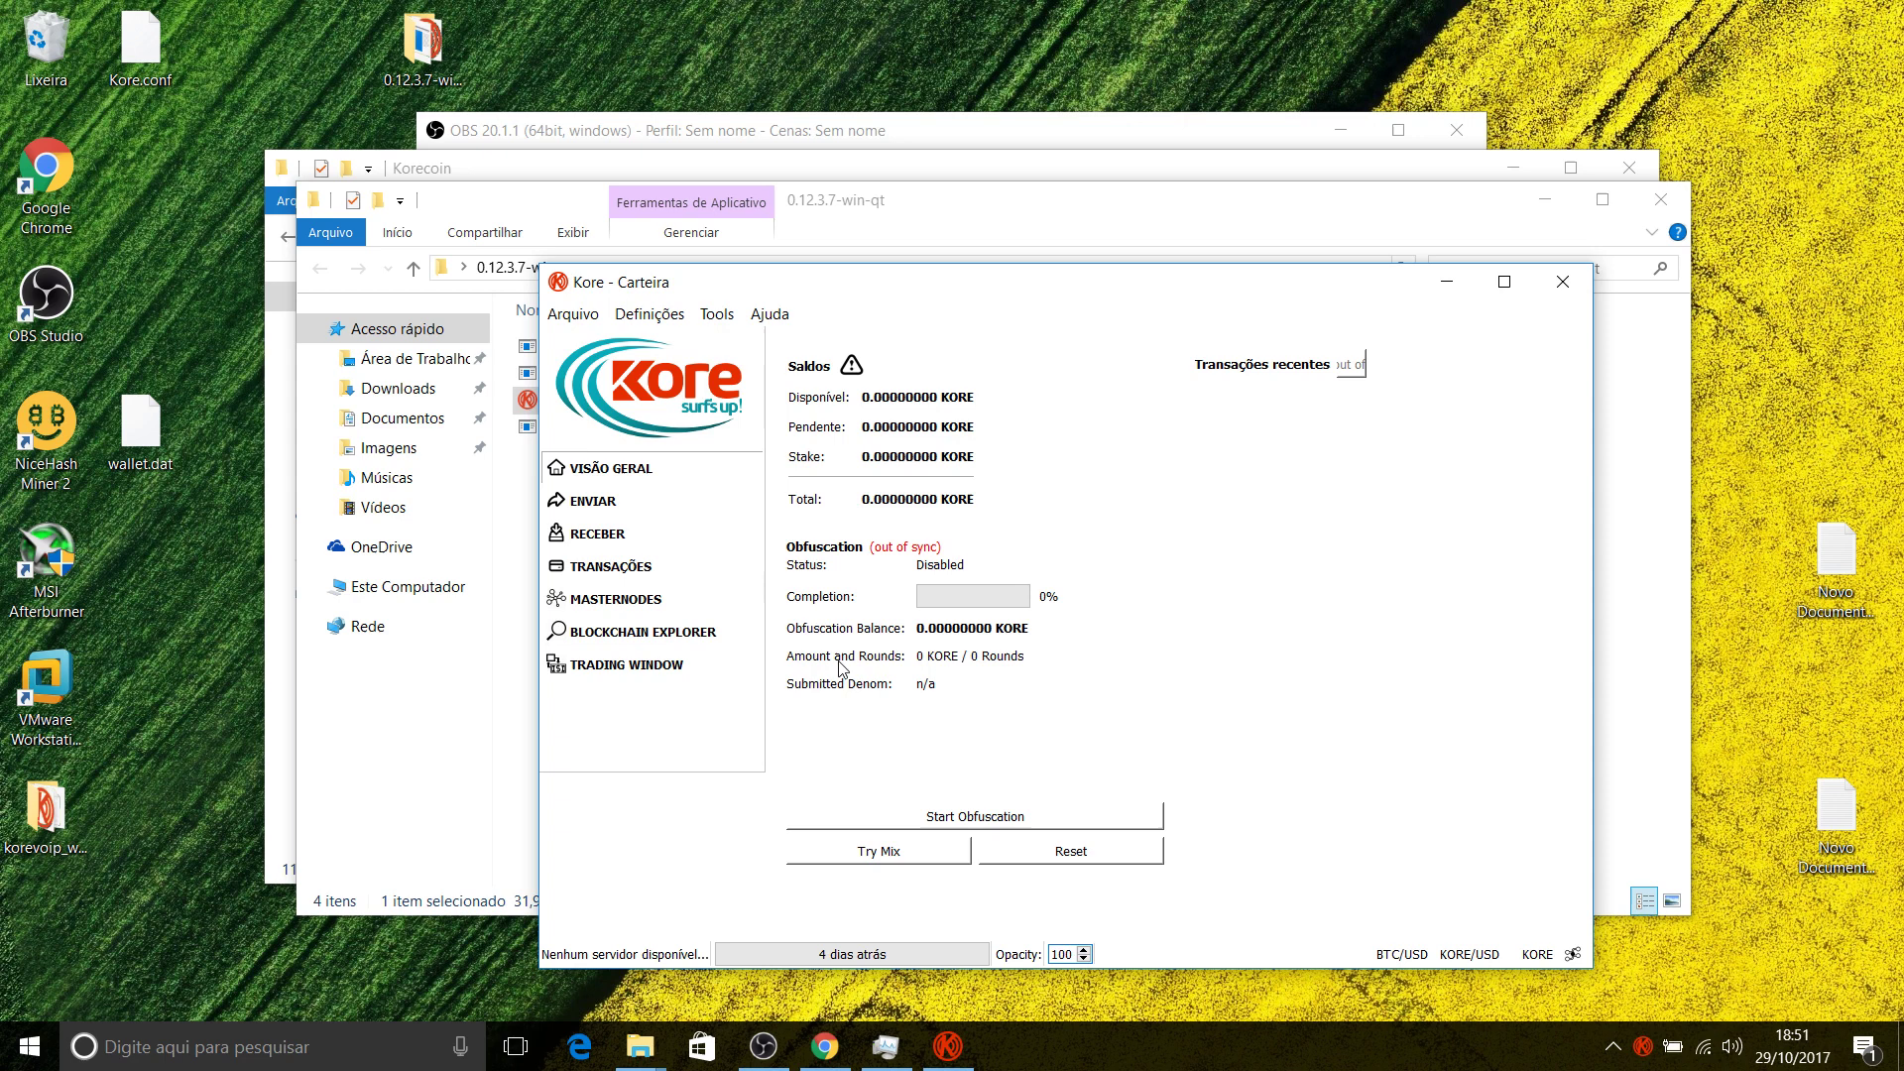
Step: Return File Explorer to the Roaming folder and close the new Kore wallet
{"action": "left_click", "coordinate": [456, 168]}
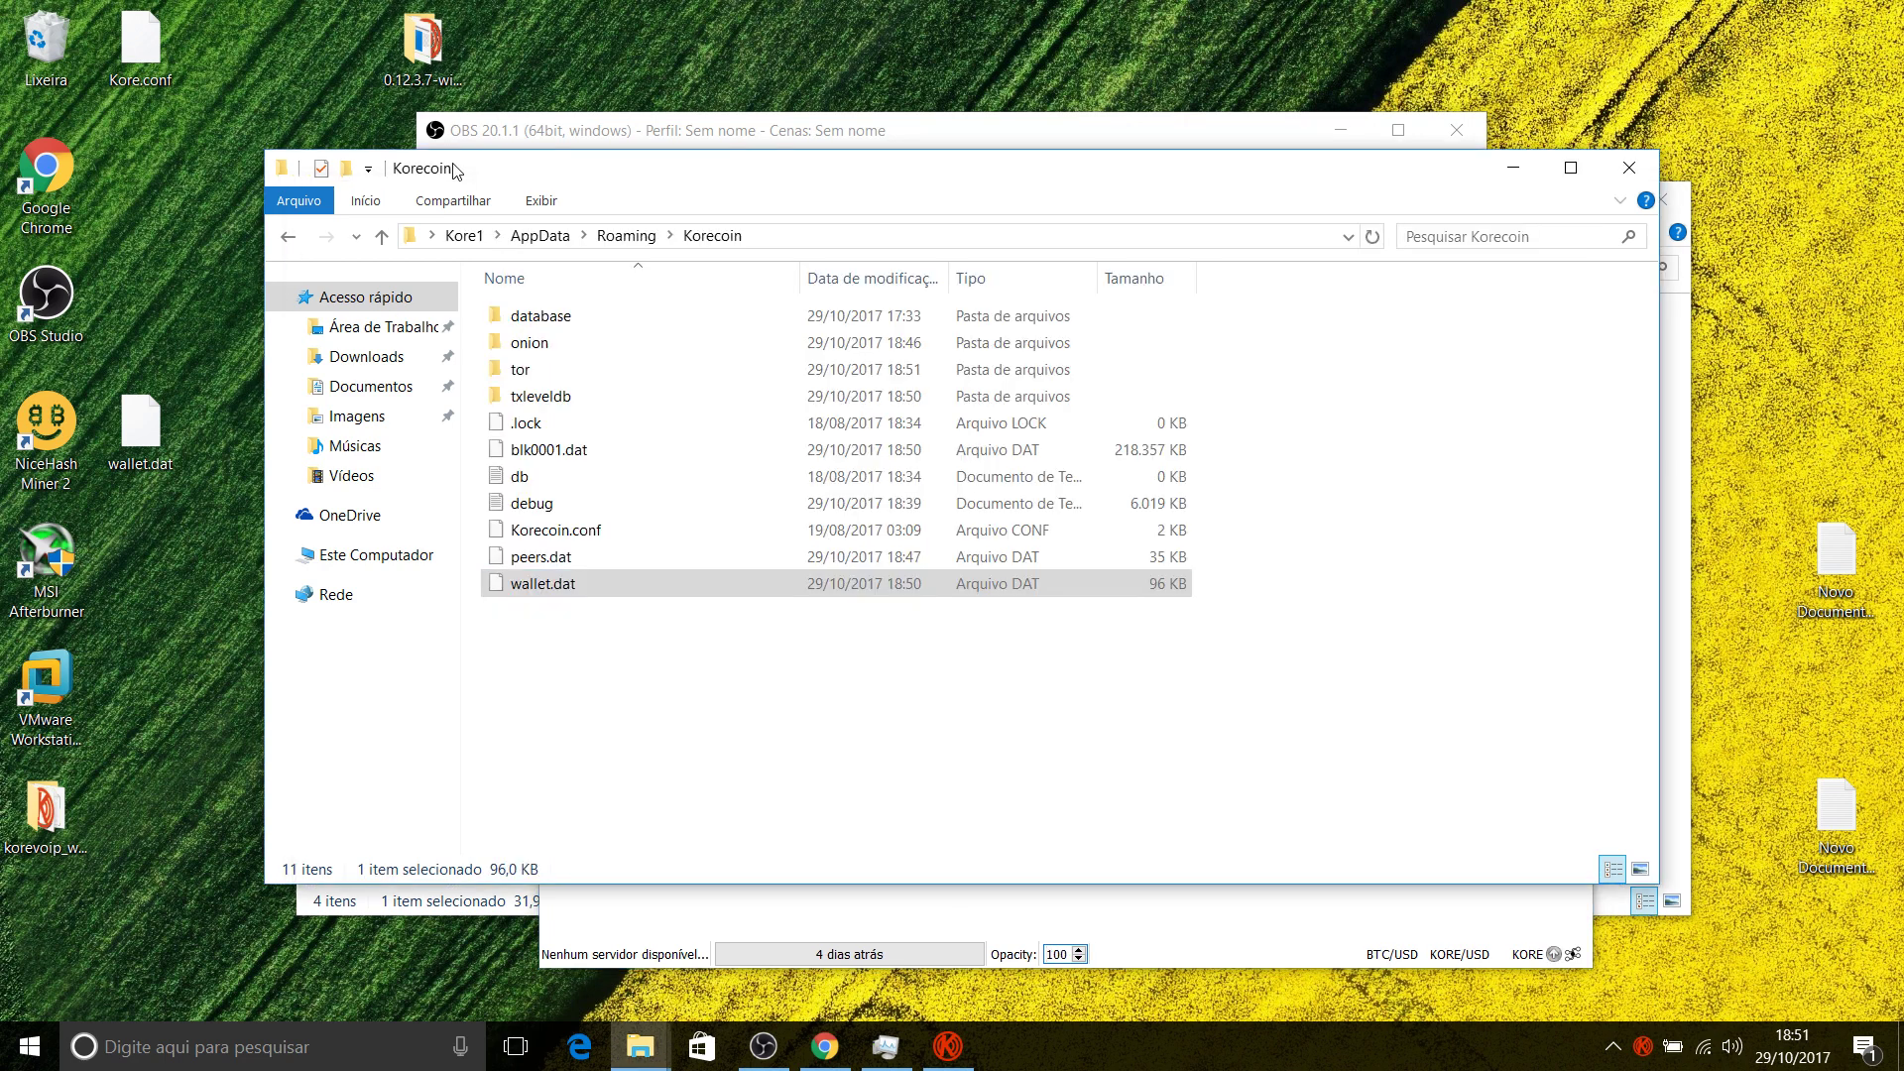
{"action": "left_click", "coordinate": [288, 238]}
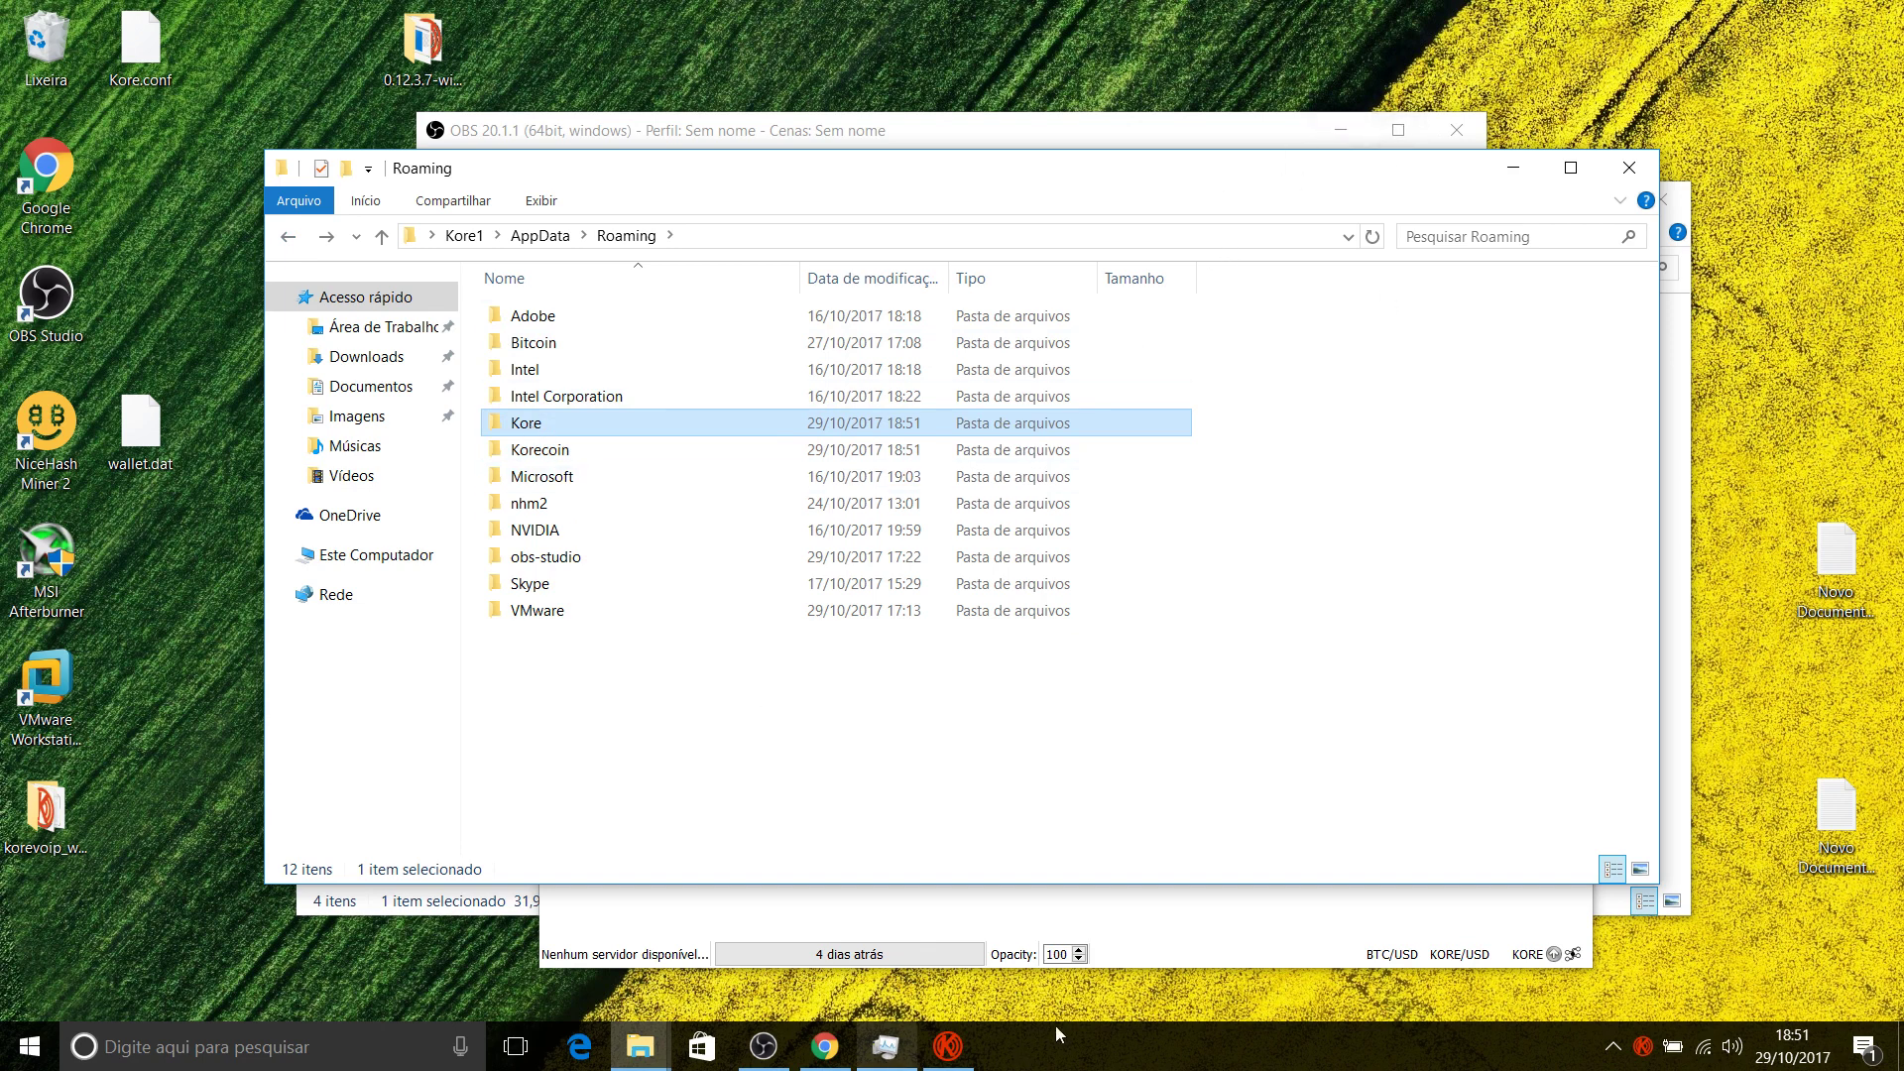
{"action": "left_click", "coordinate": [948, 1046]}
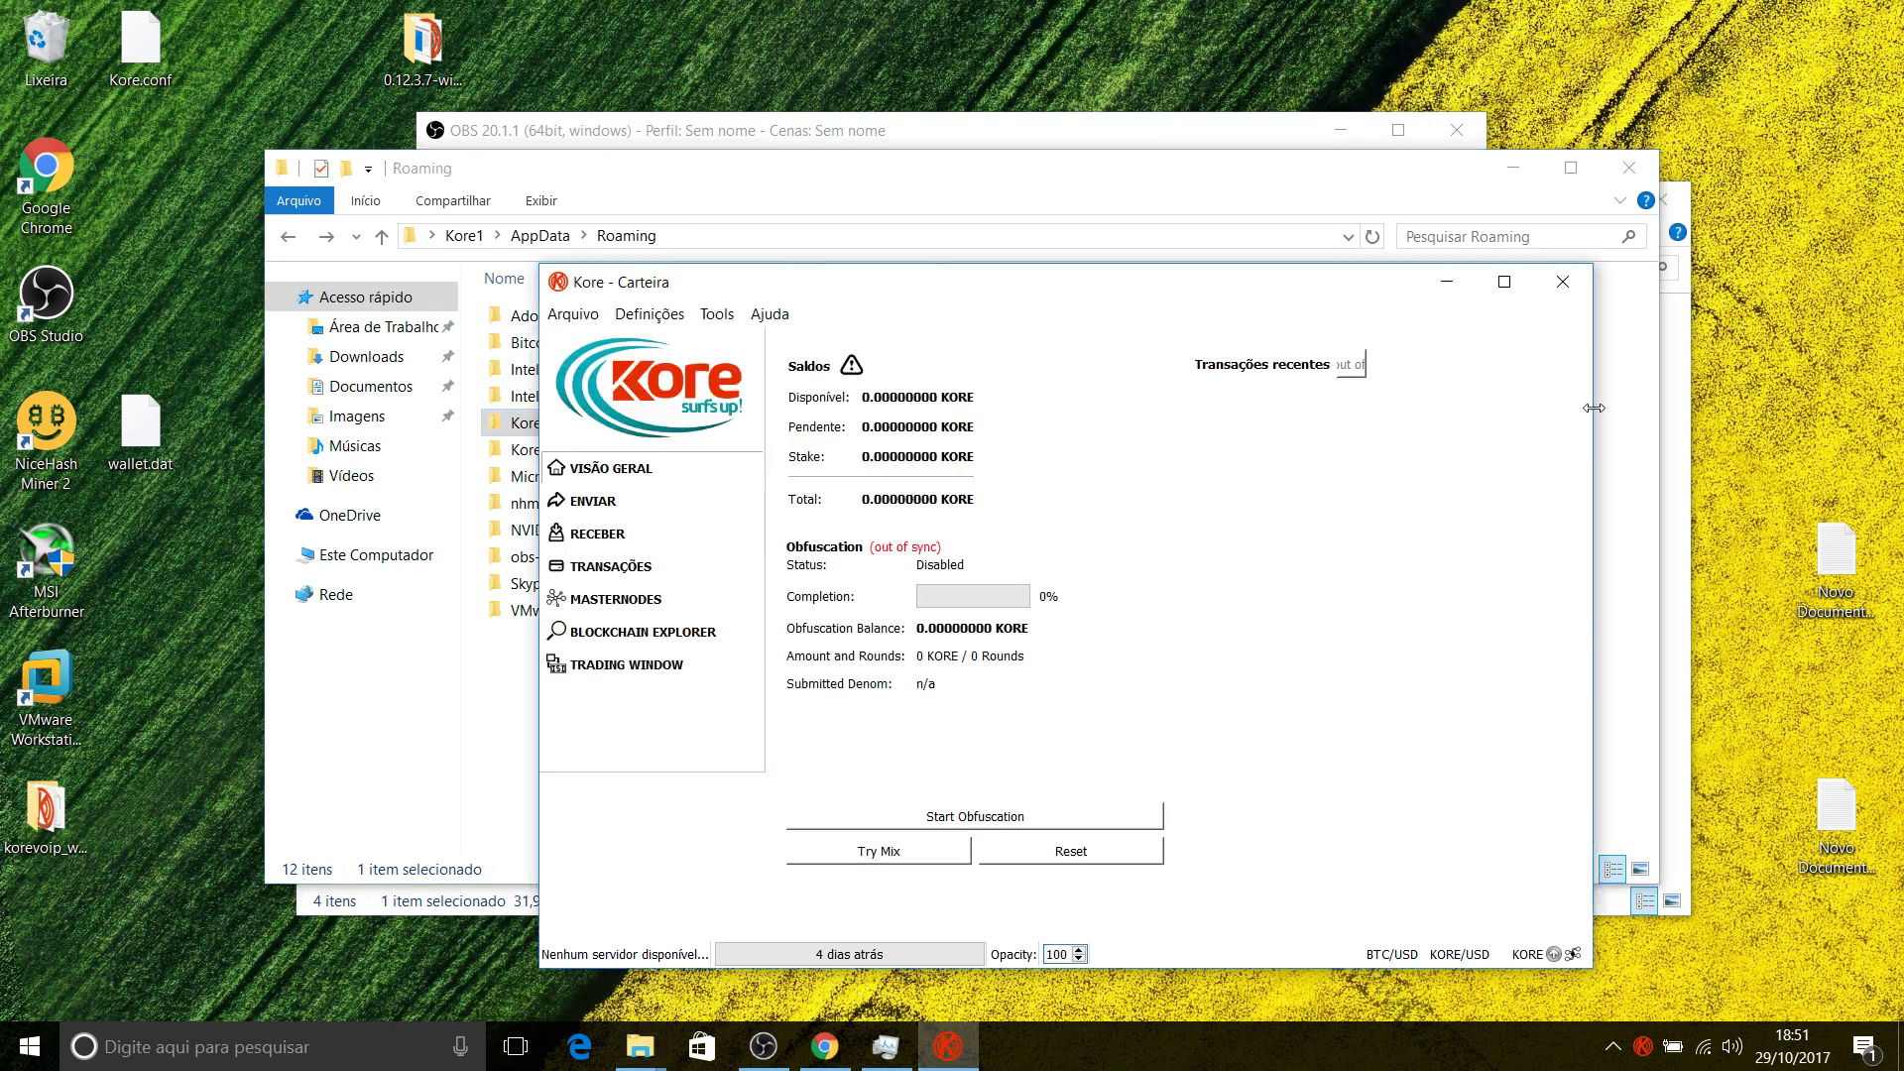
{"action": "left_click", "coordinate": [1562, 281]}
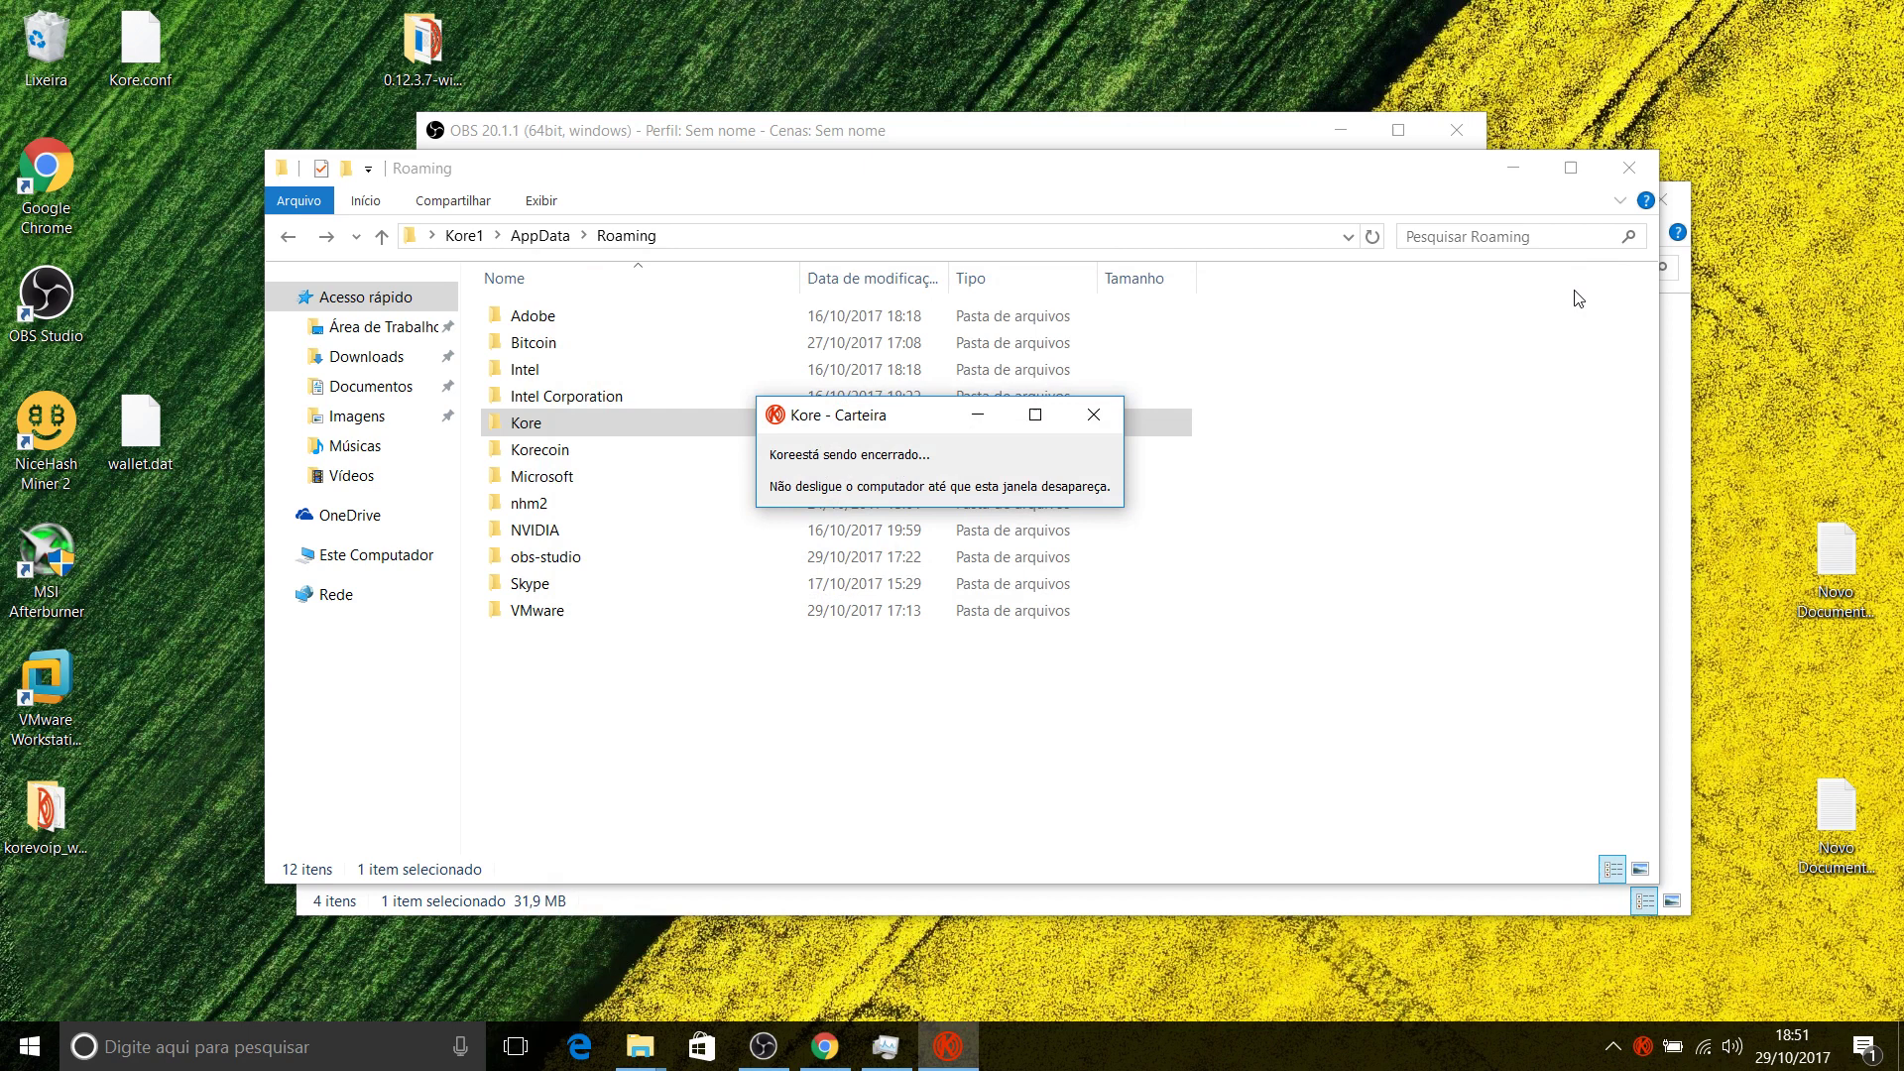
Step: Paste the desktop wallet.dat into Roaming\Kore, choosing Substituir o arquivo no destino
{"action": "double_click", "coordinate": [583, 418]}
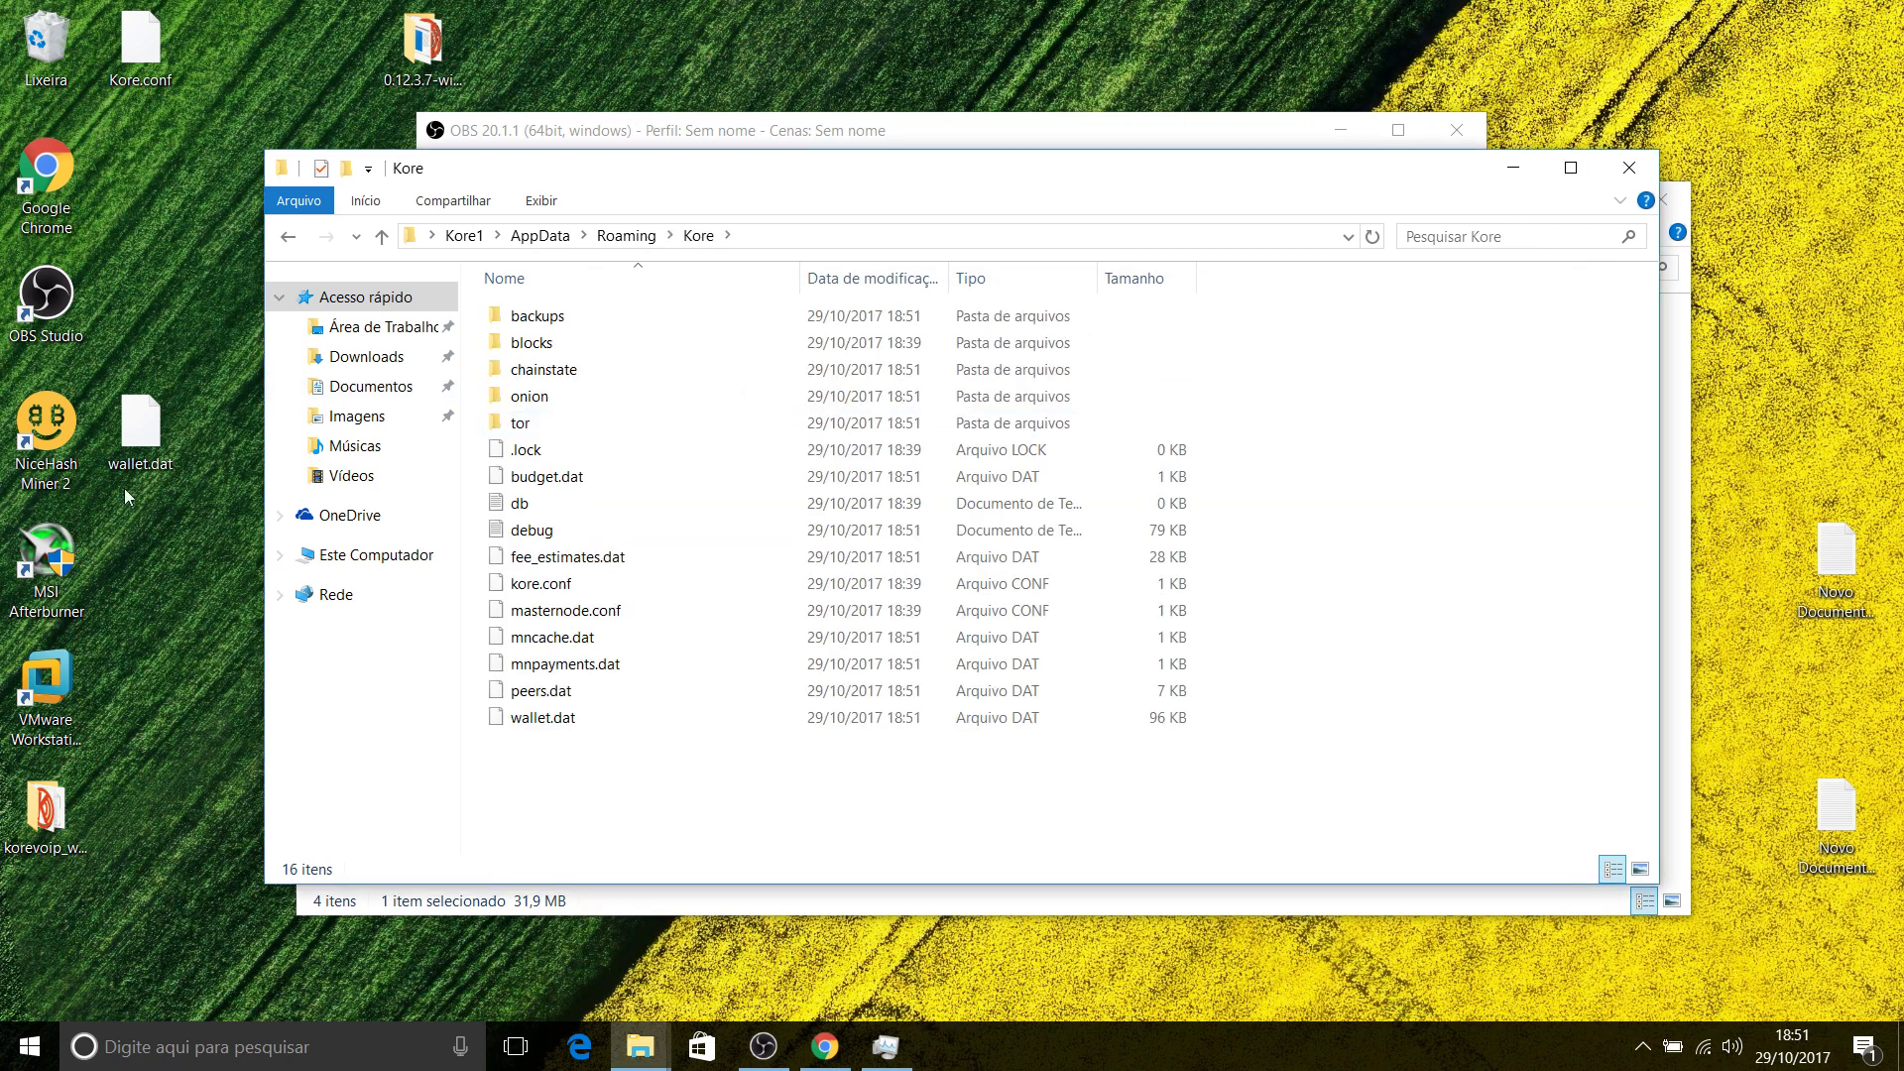
{"action": "right_click", "coordinate": [125, 440]}
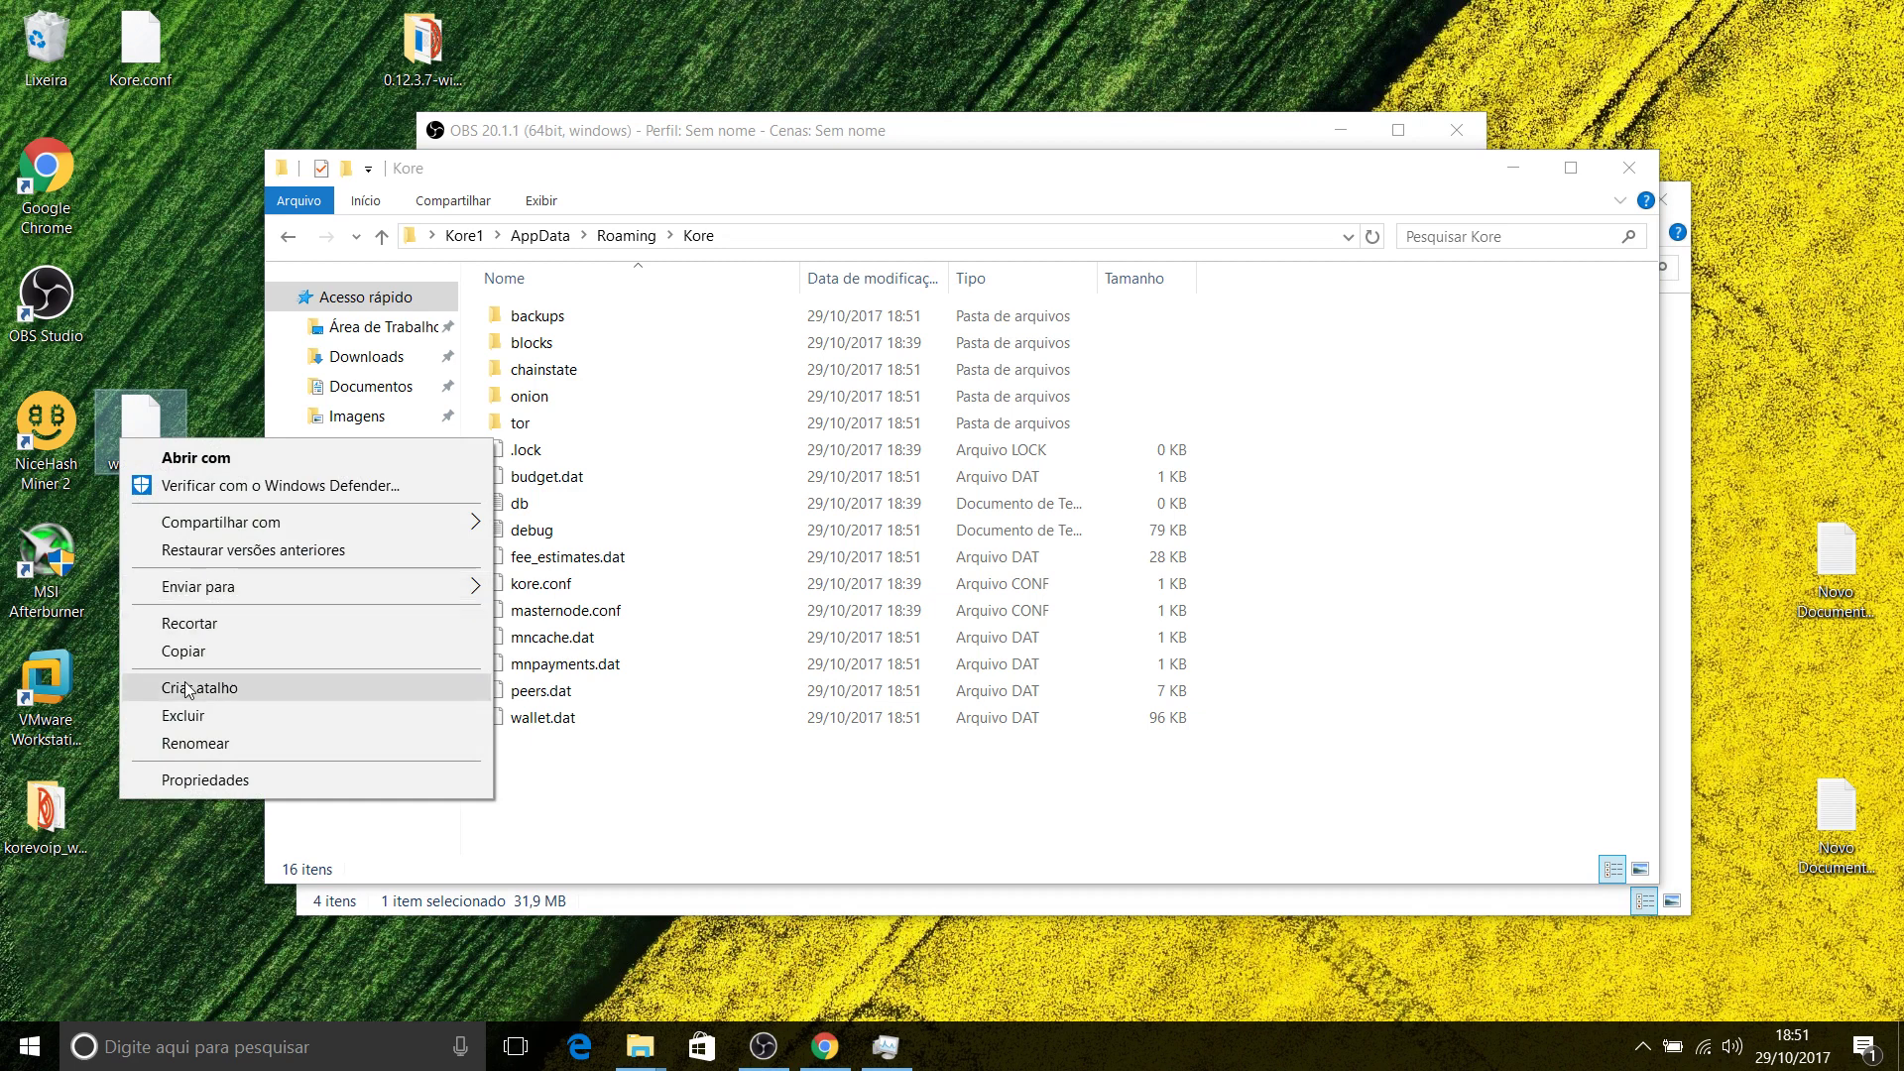
{"action": "left_click", "coordinate": [183, 652]}
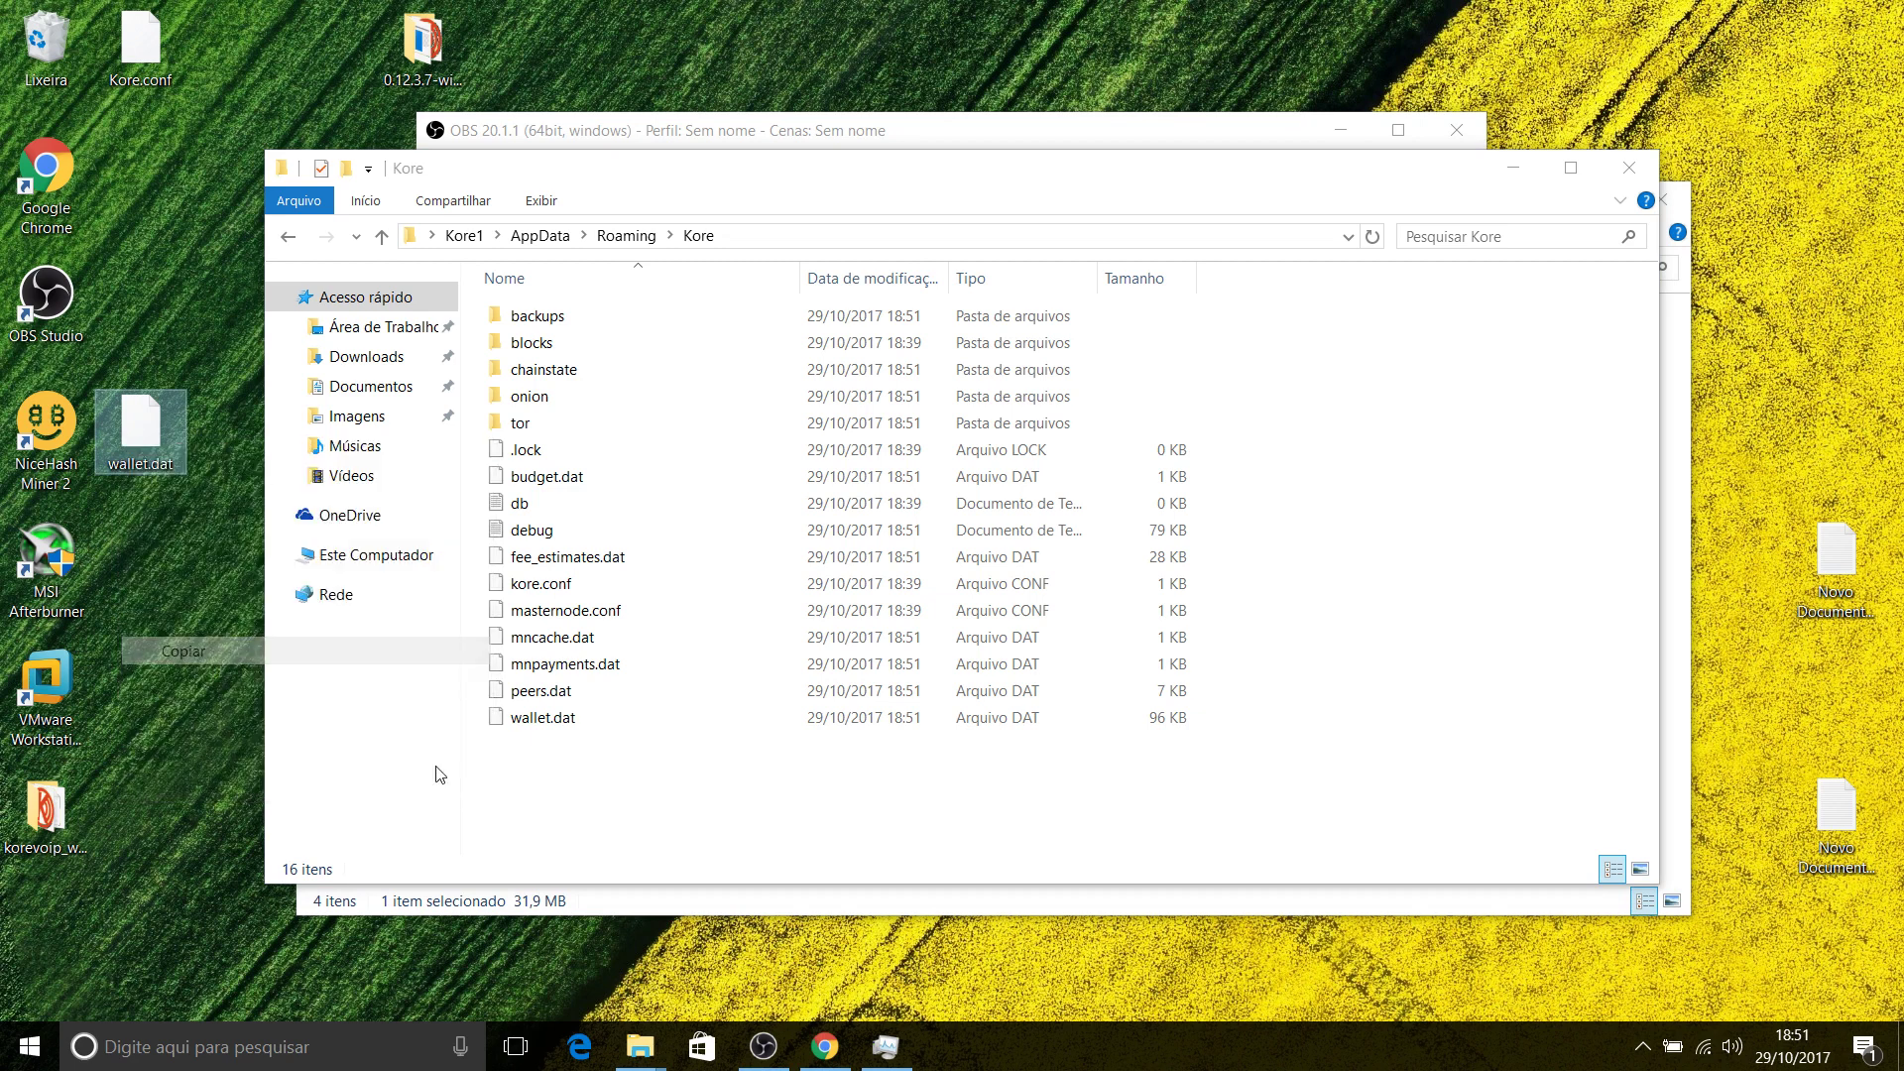
{"action": "left_click", "coordinate": [638, 680]}
{"action": "right_click", "coordinate": [614, 760]}
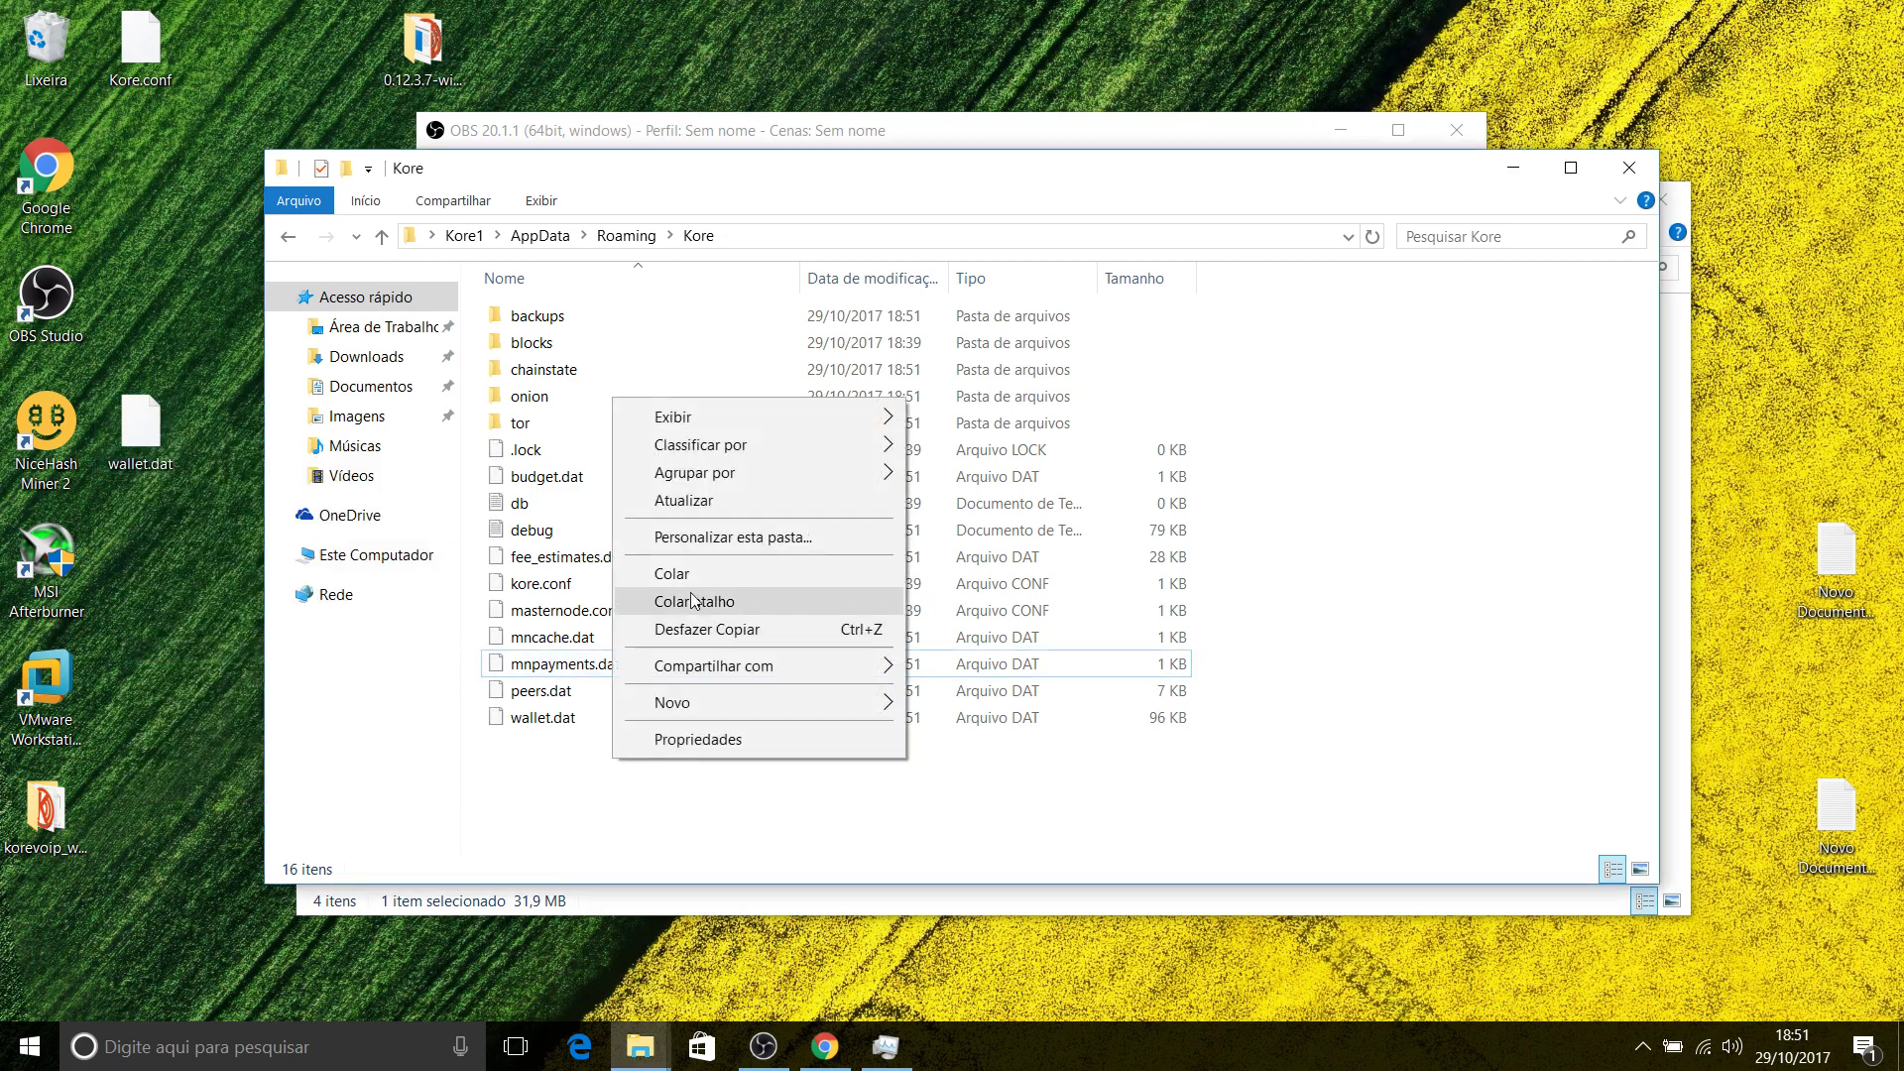
{"action": "left_click", "coordinate": [672, 573]}
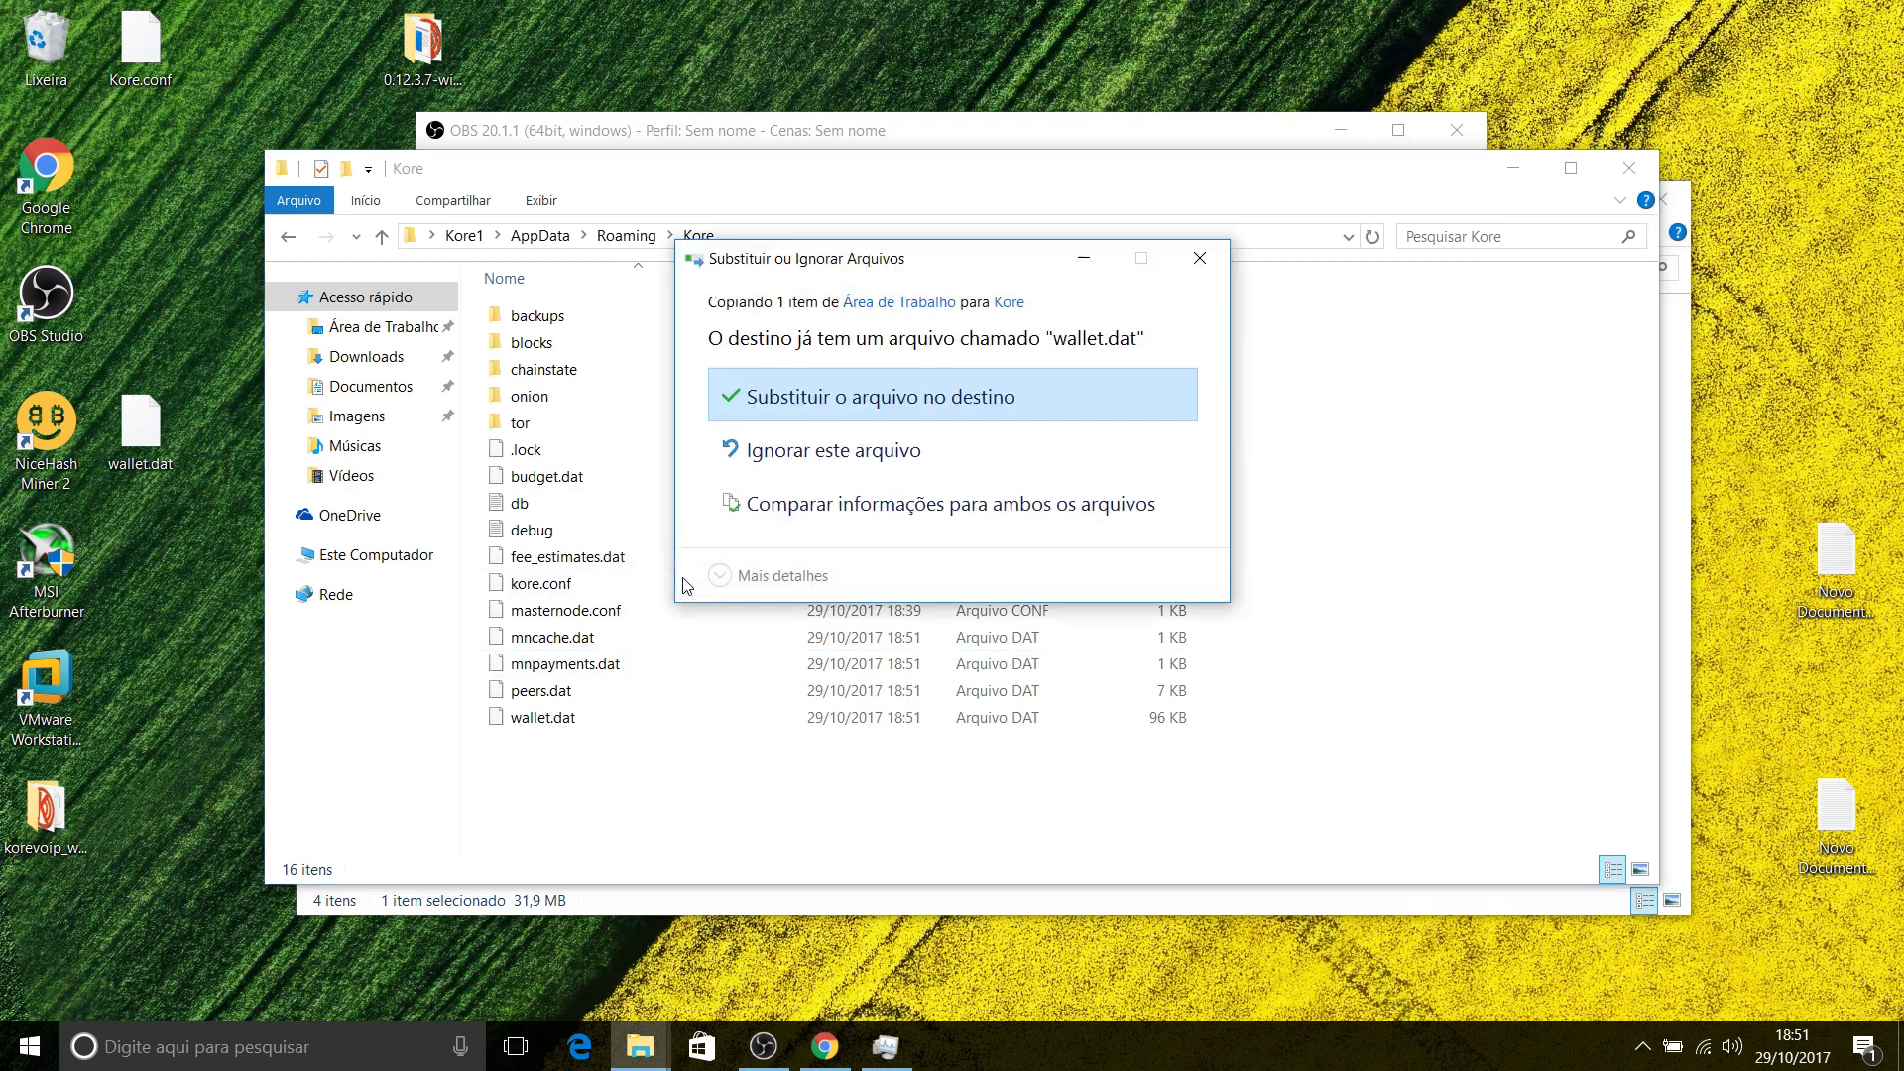
{"action": "left_click", "coordinate": [815, 405]}
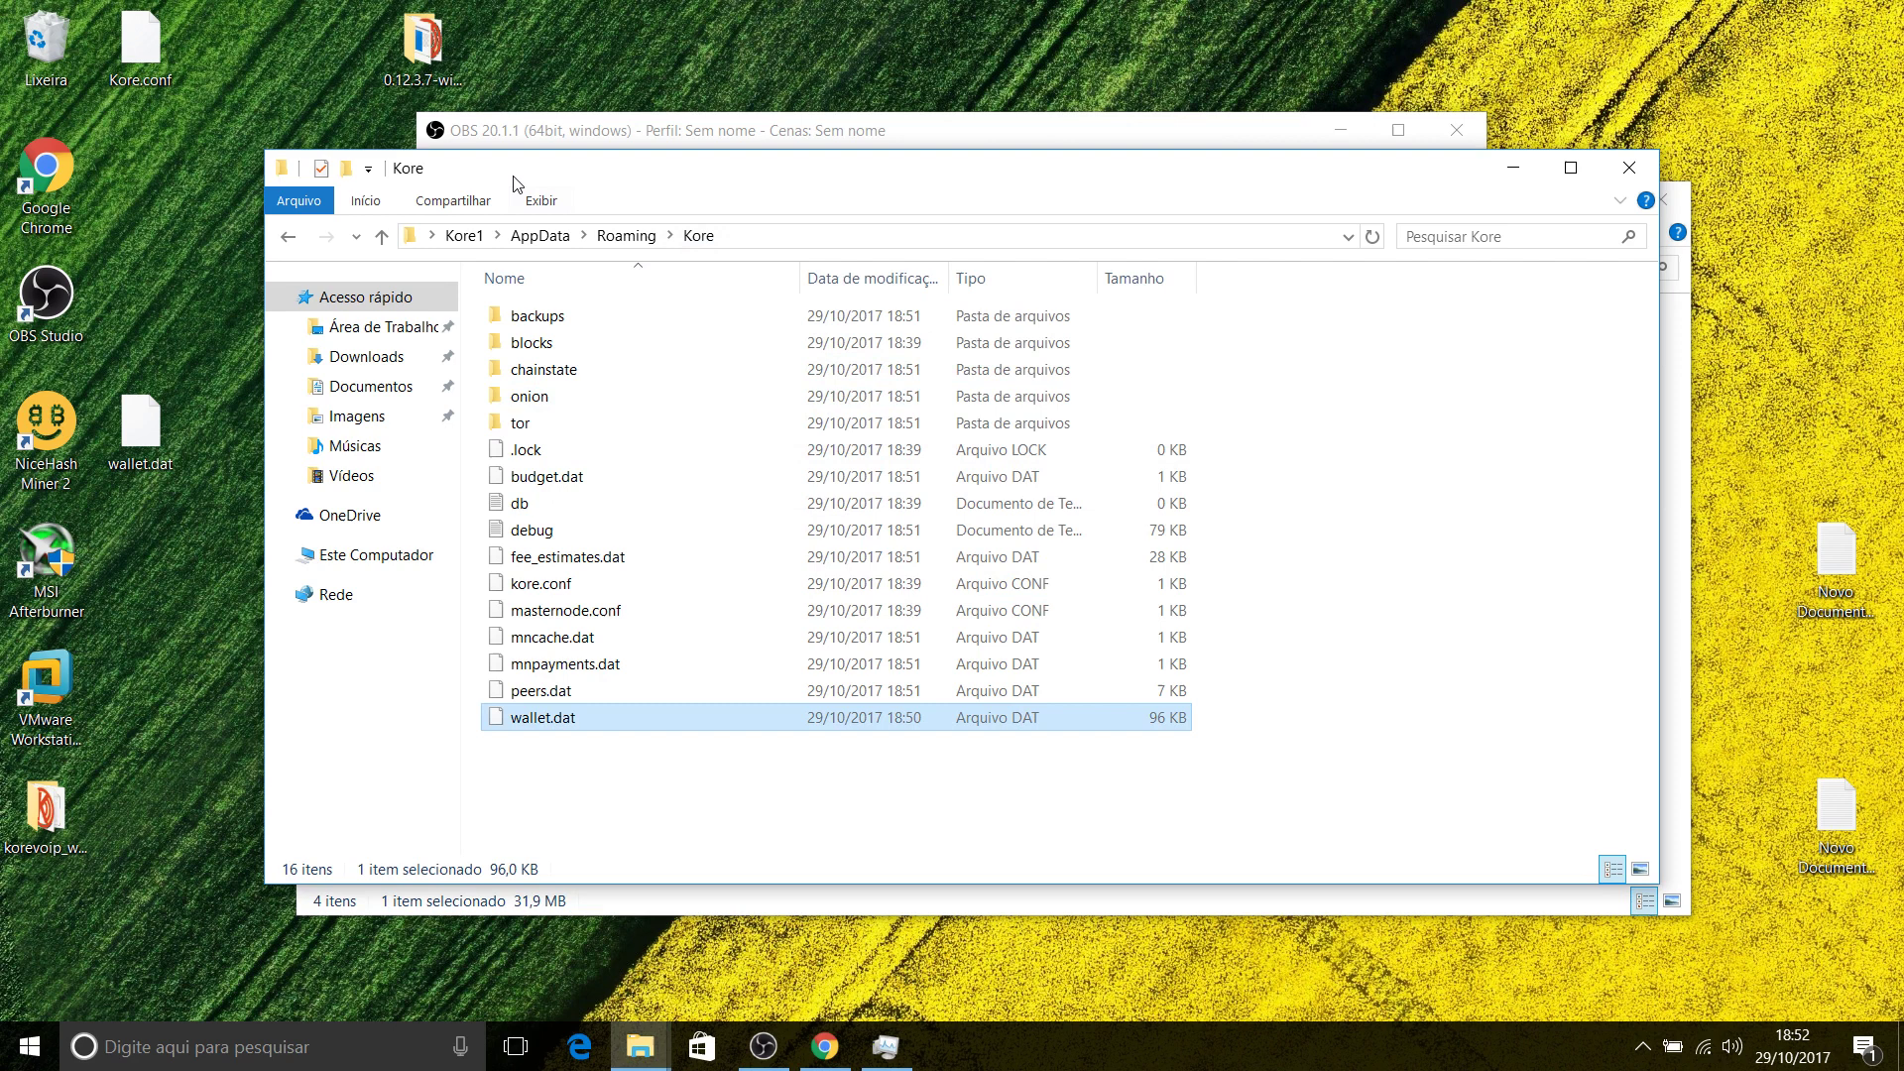
Step: Start kore-qt again from the 0.12.3.7-win-qt folder and wait for Kore - Carteira
{"action": "double_click", "coordinate": [422, 45]}
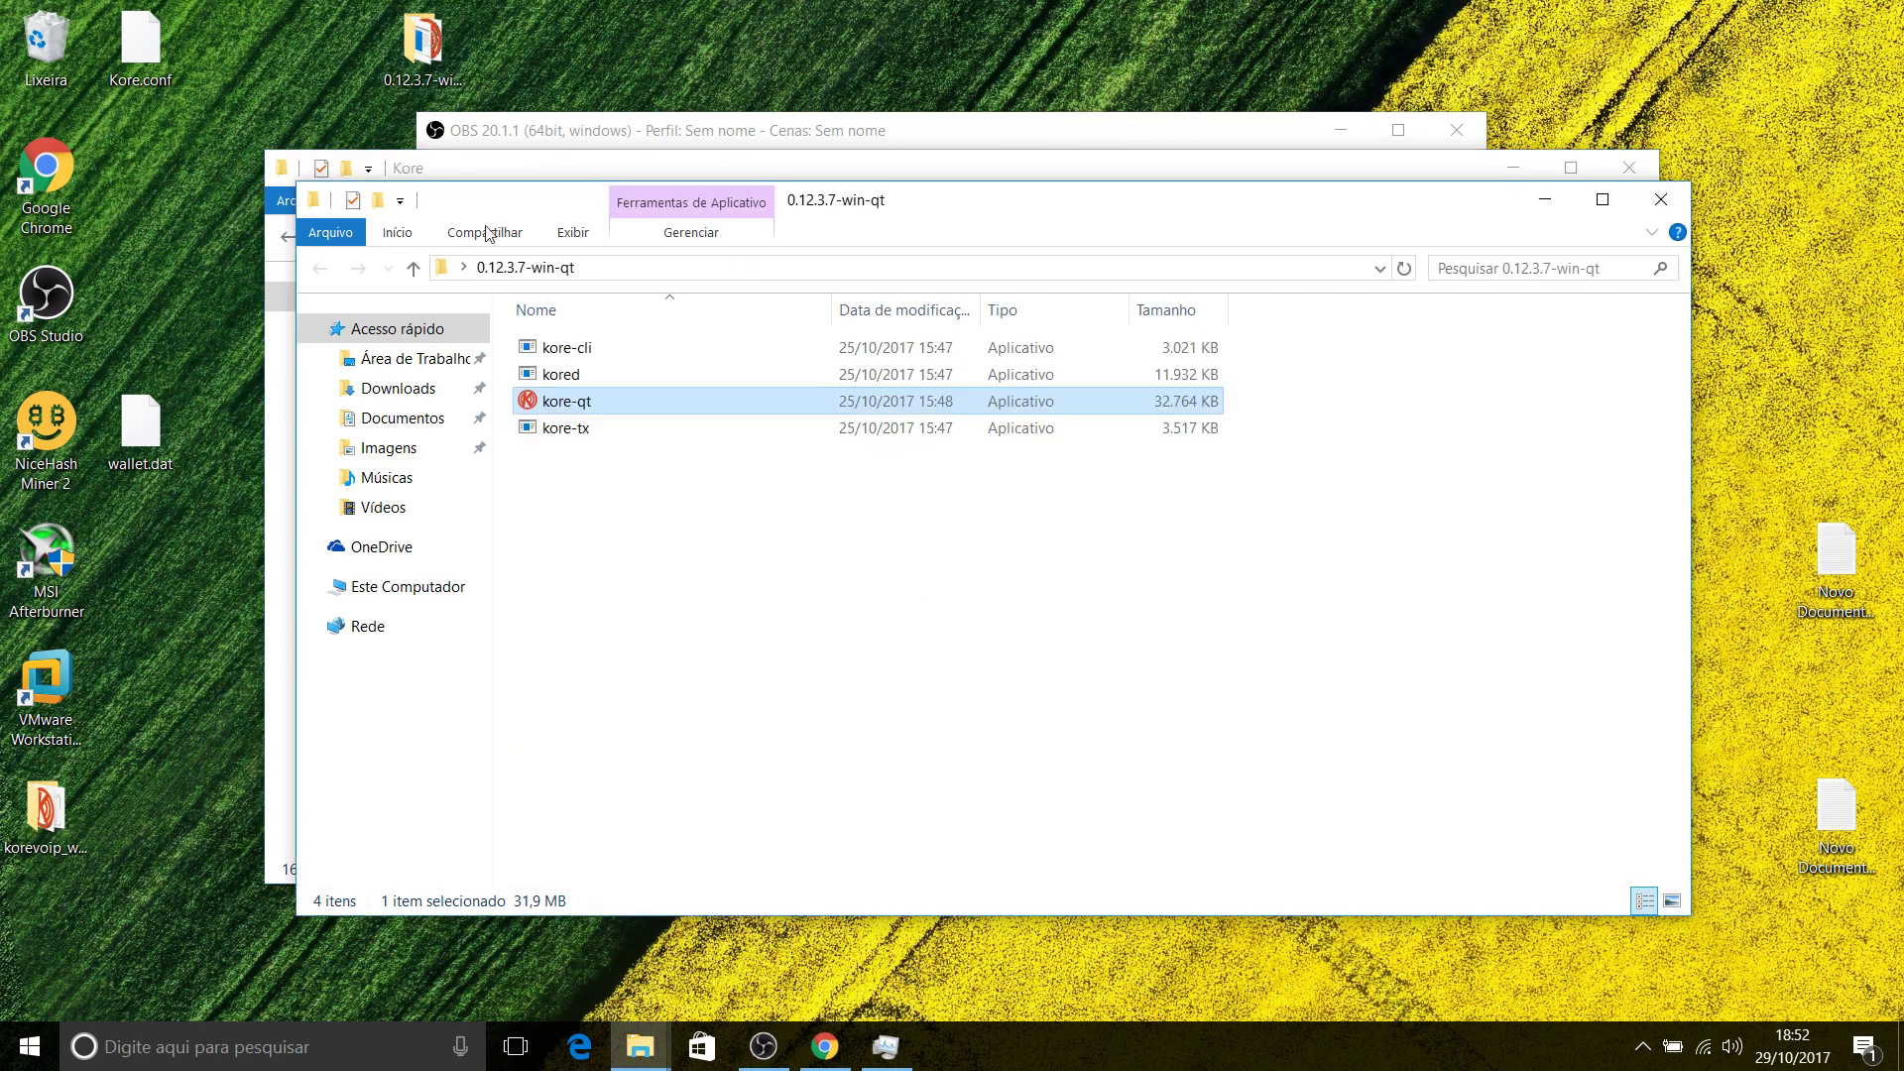
{"action": "double_click", "coordinate": [595, 406]}
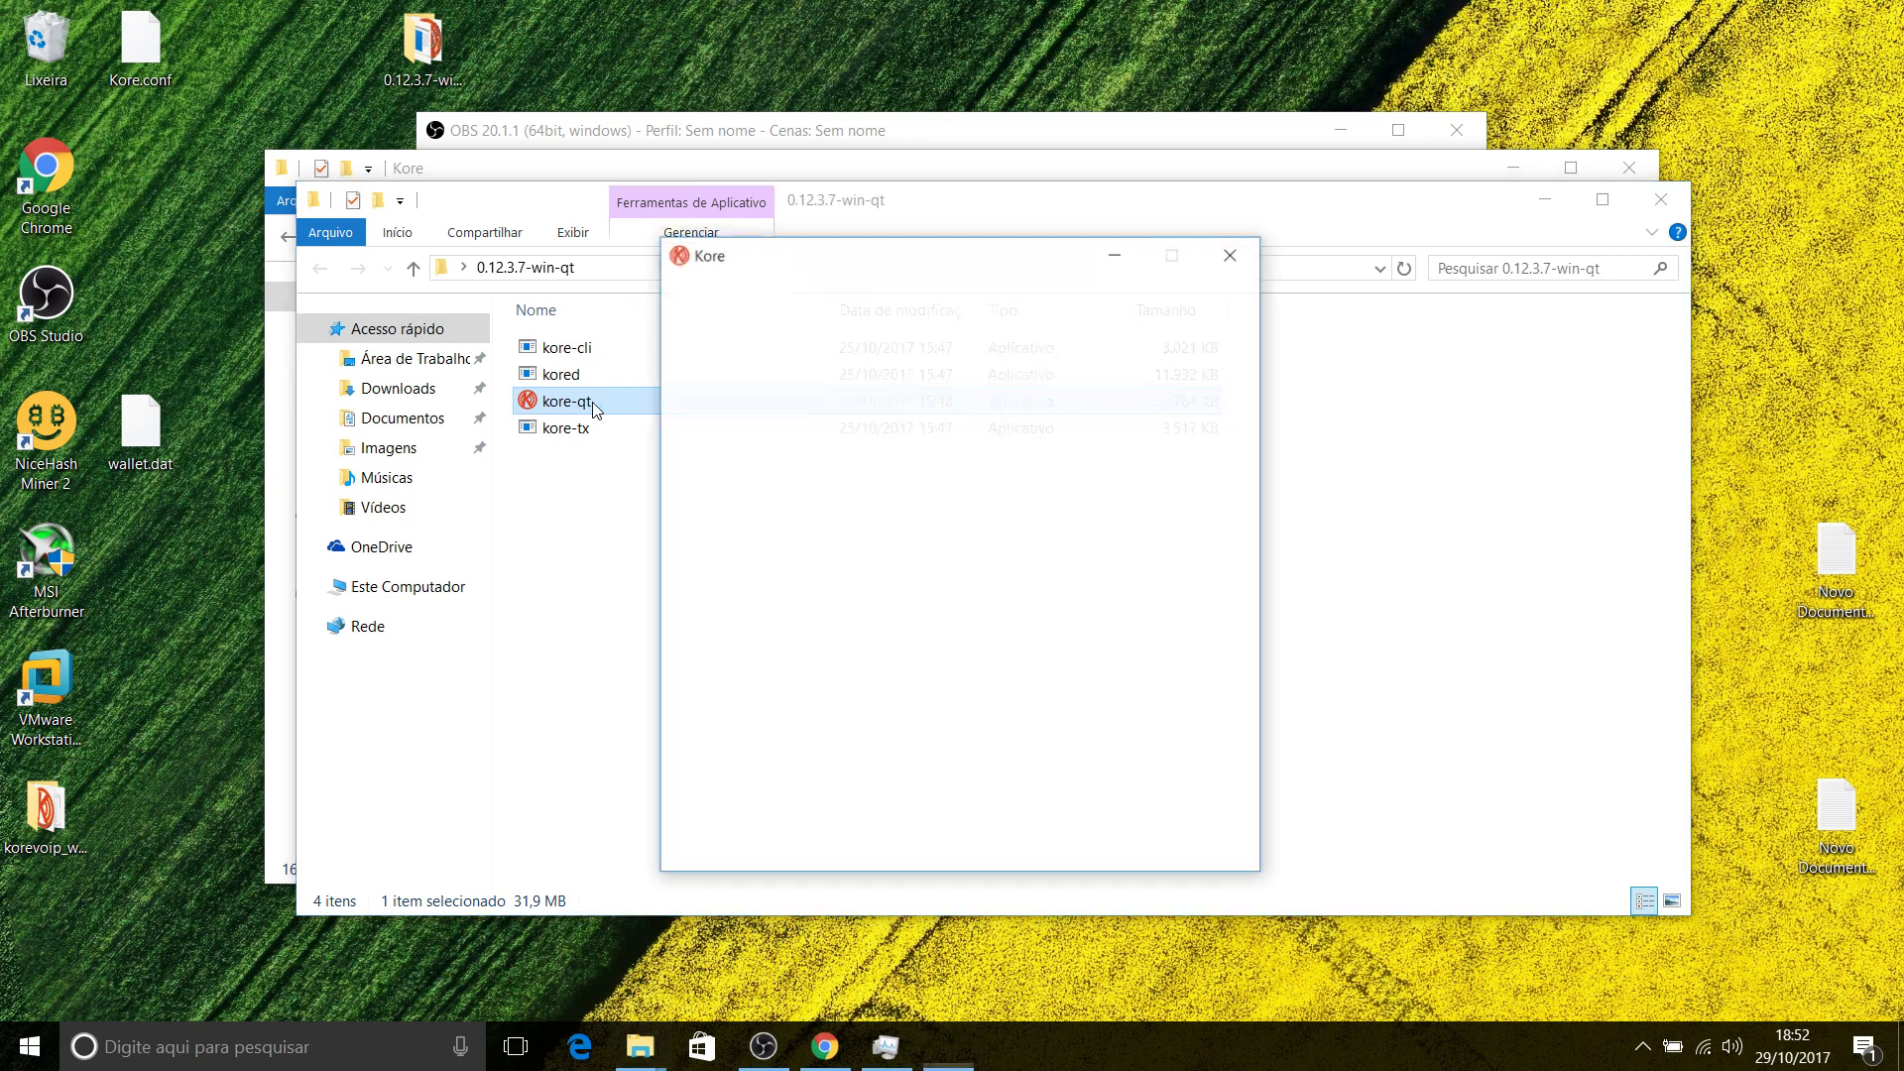